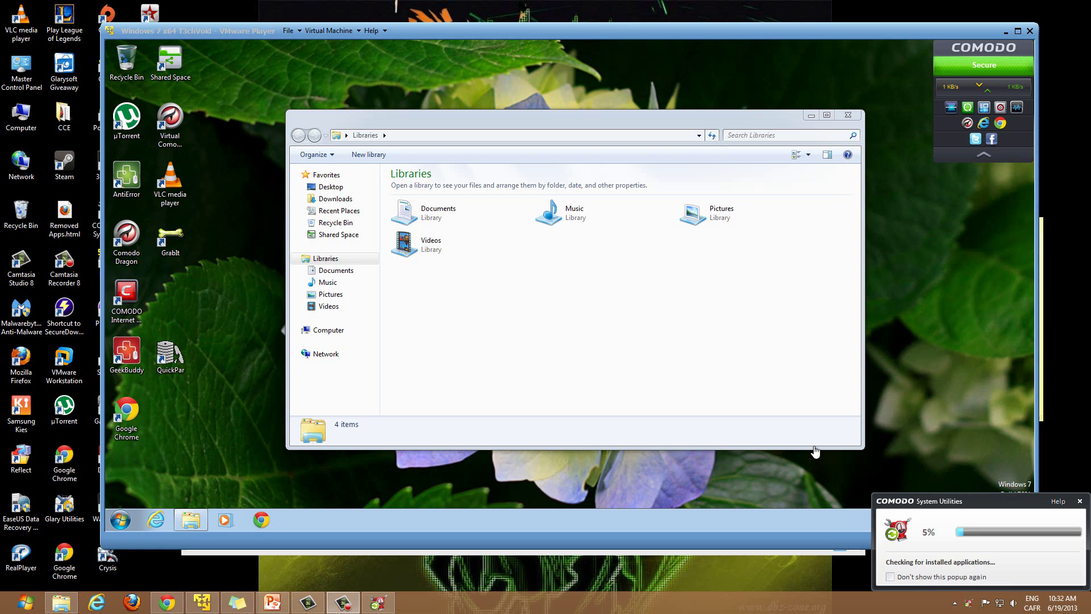
Step: Bring the virtual machine window forward and nudge it slightly into position
click(710, 506)
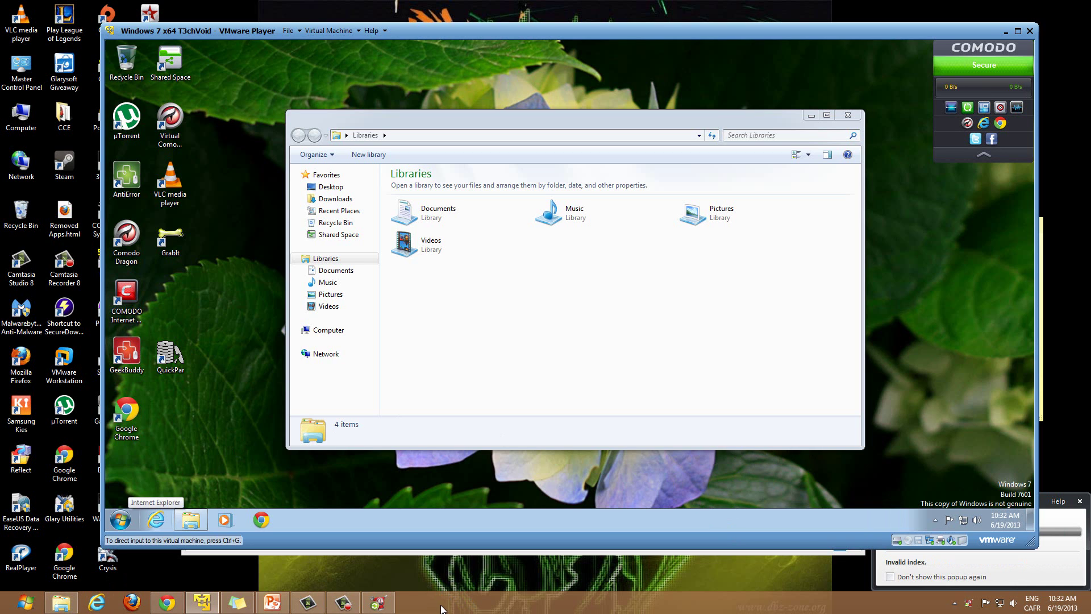
click(1006, 32)
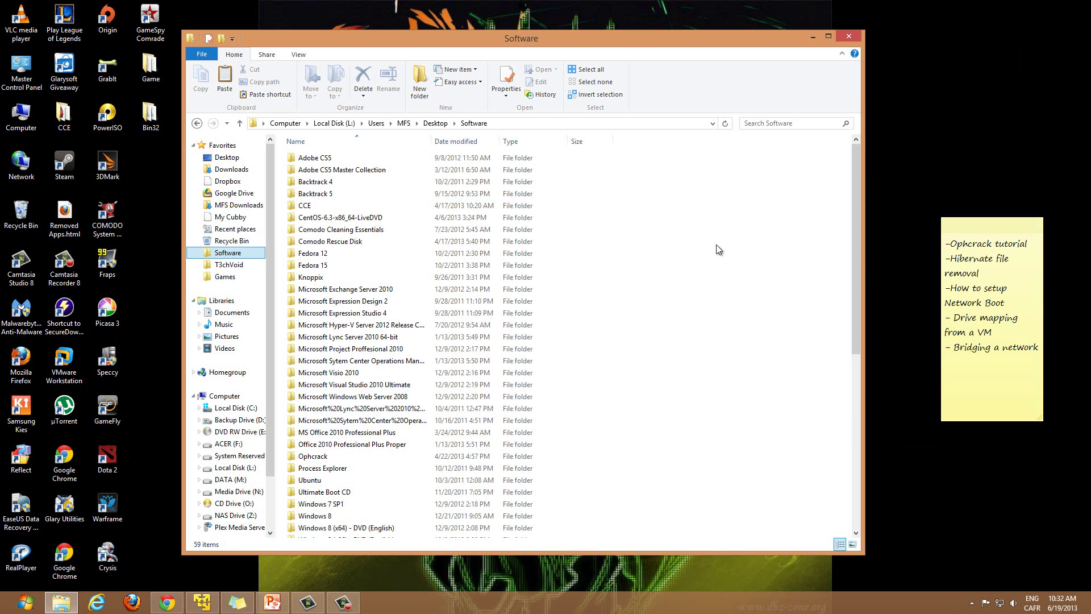
click(813, 36)
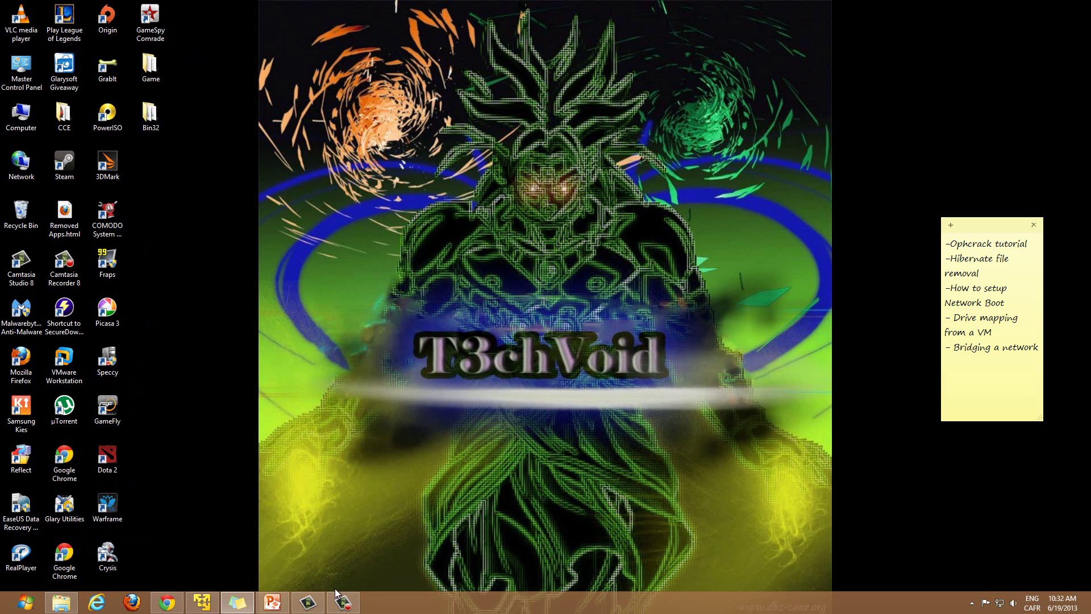
click(203, 604)
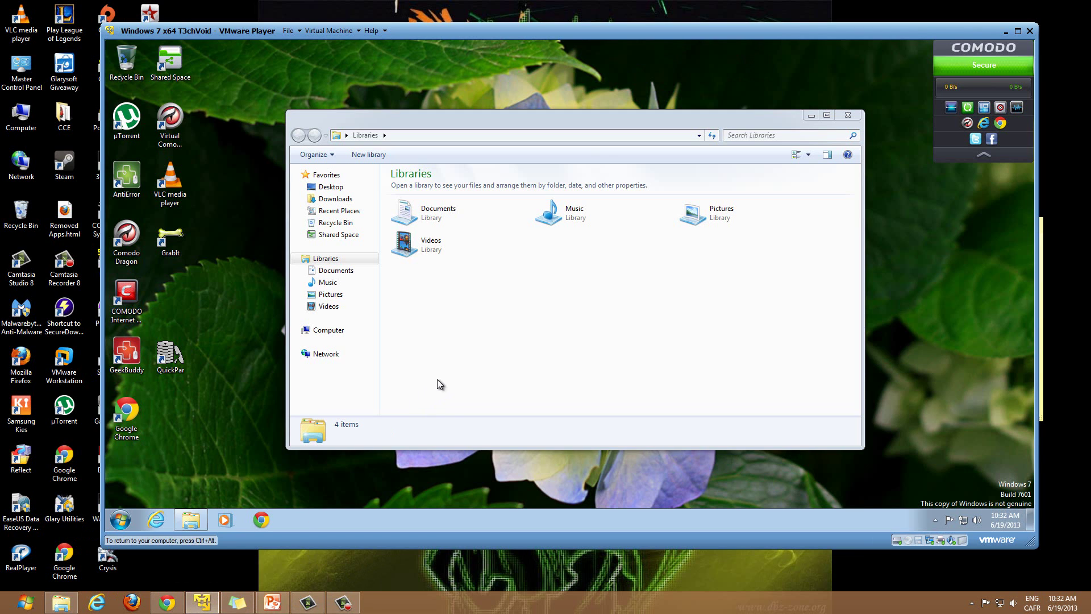
mouse_move(629, 35)
mouse_down()
mouse_move(615, 47)
mouse_move(625, 45)
mouse_up()
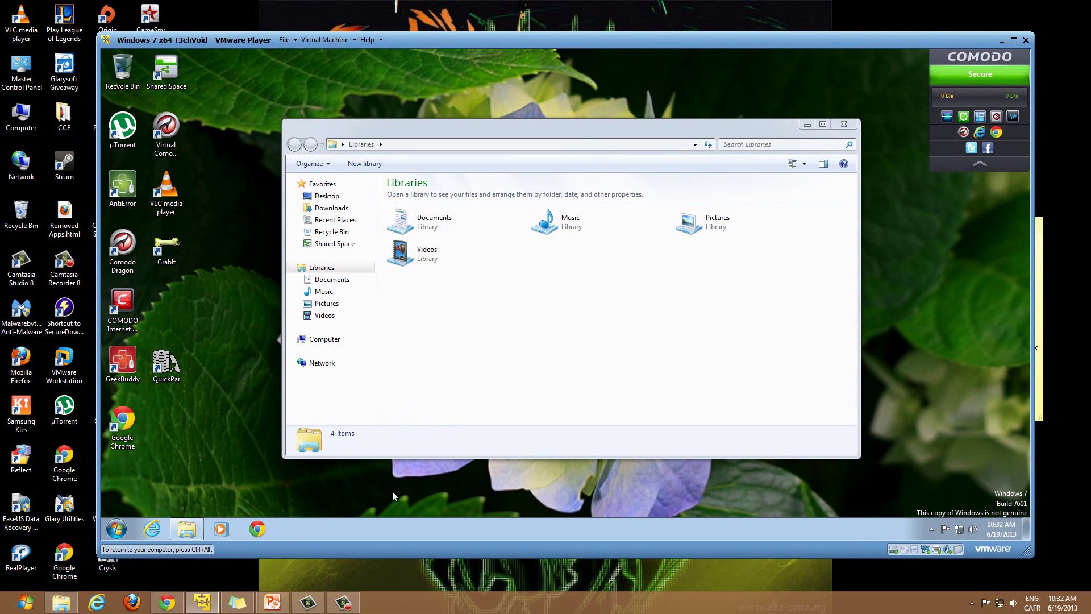
click(390, 568)
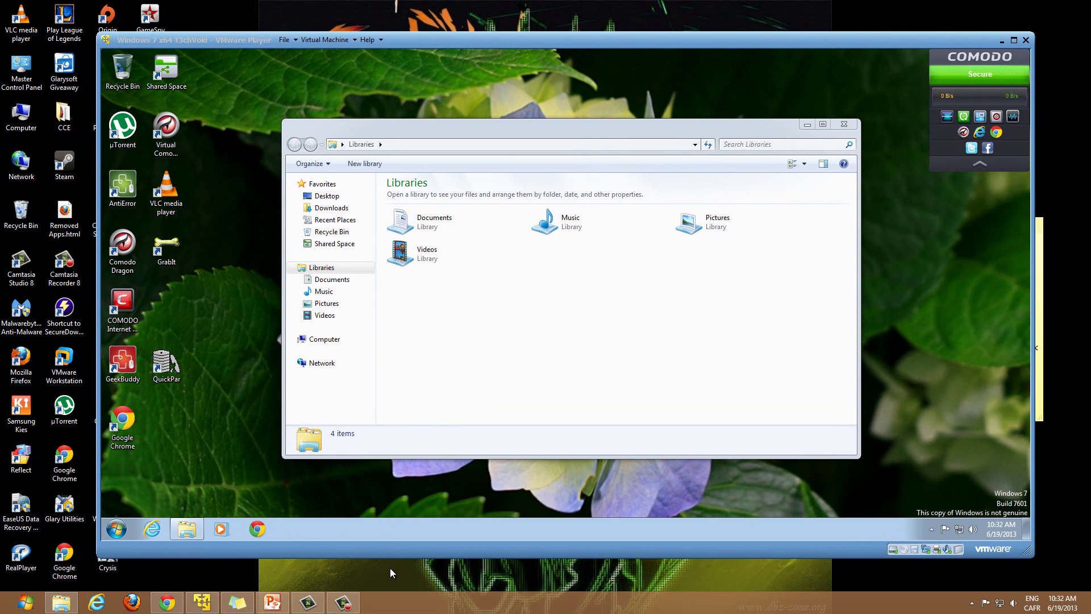
click(1001, 41)
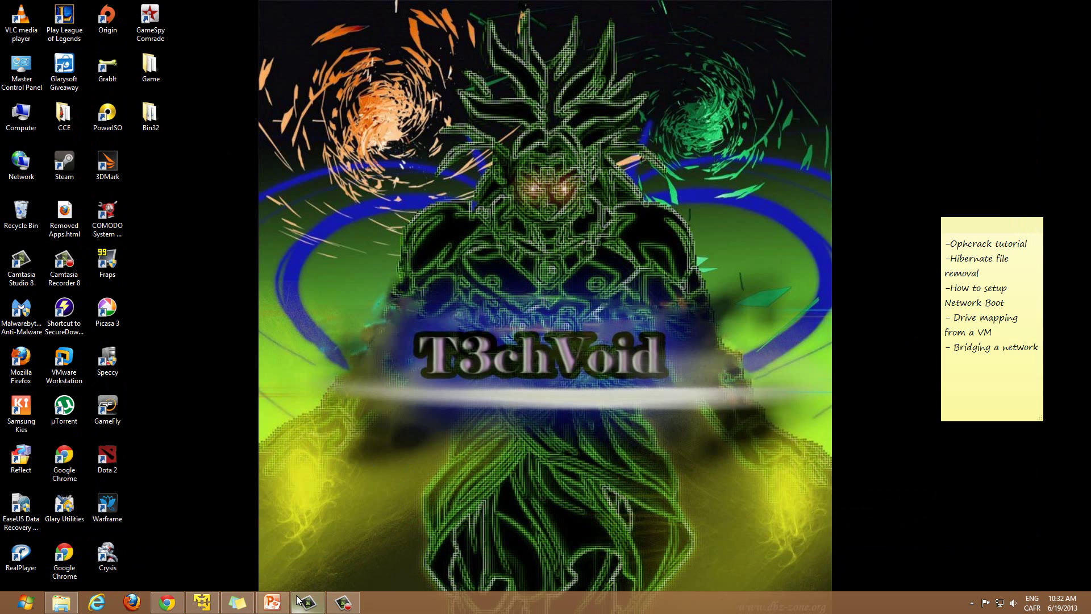
click(209, 605)
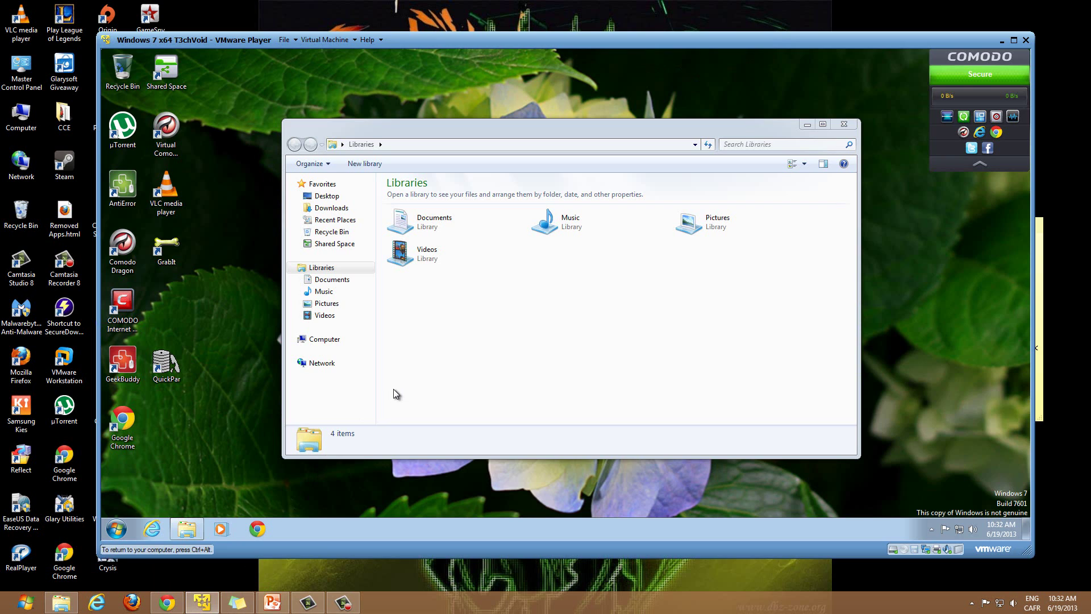
Step: Show the guest's Computer drives, then hide the VM and bring up the host's Software folder
click(330, 342)
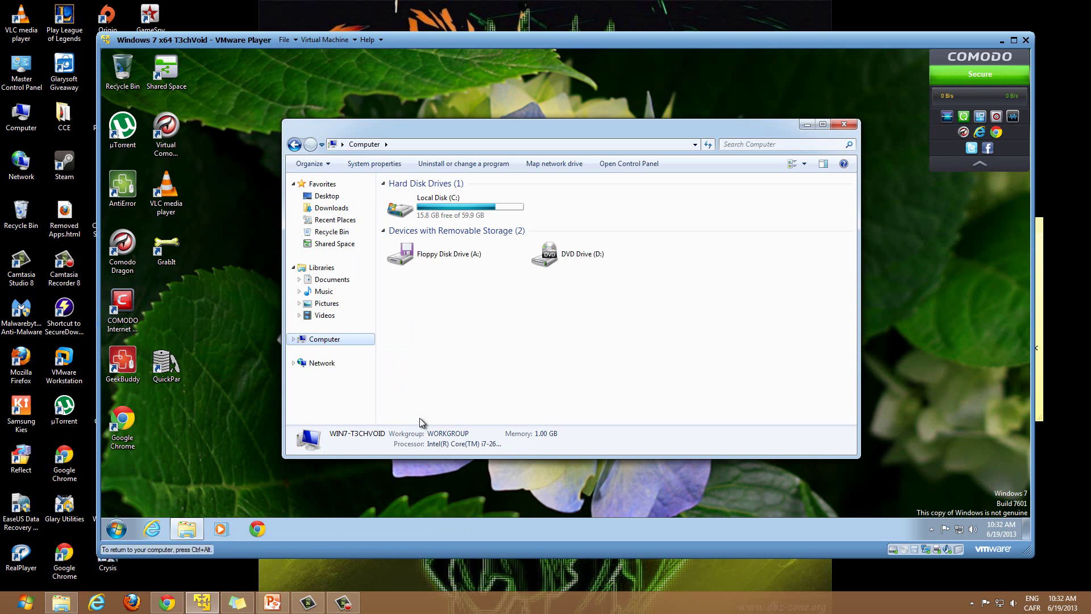
click(387, 563)
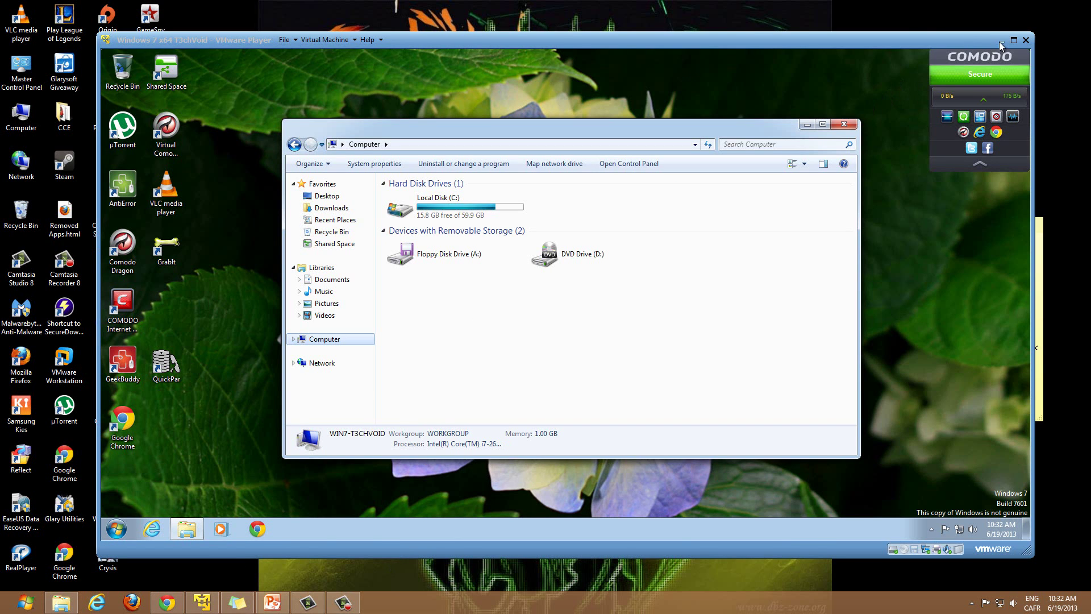
click(1000, 42)
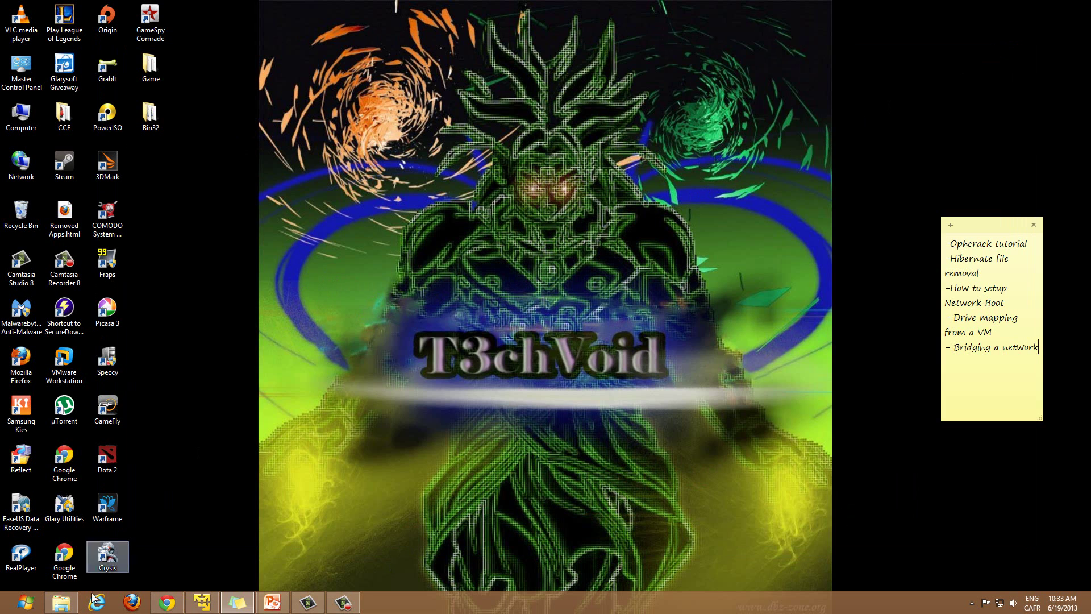
click(61, 602)
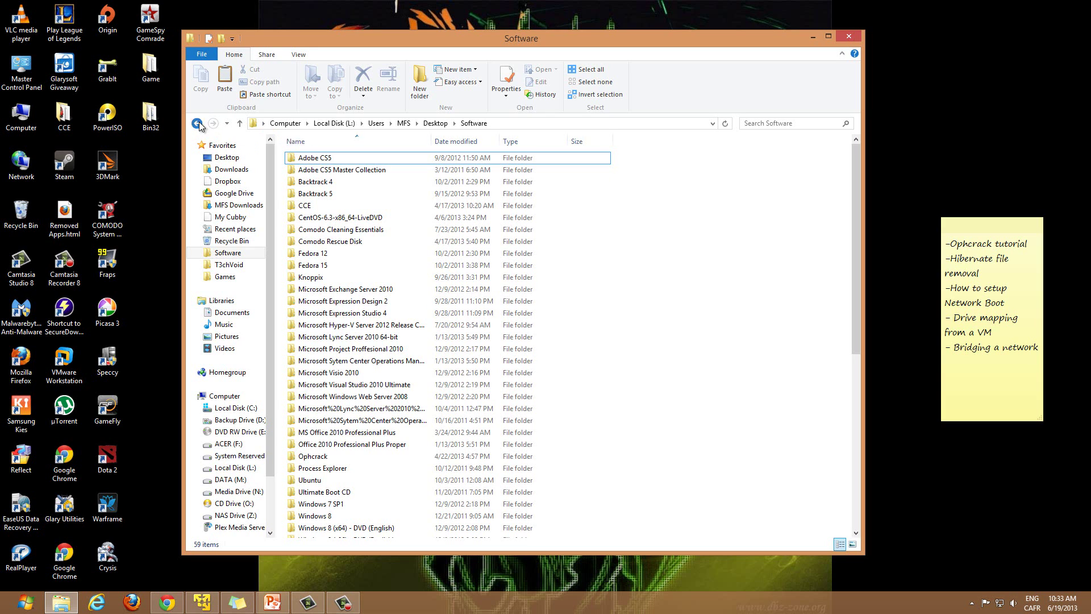
Step: Go to the DATA (M:) drive and open the Virtual_Machines folder's Properties
click(197, 124)
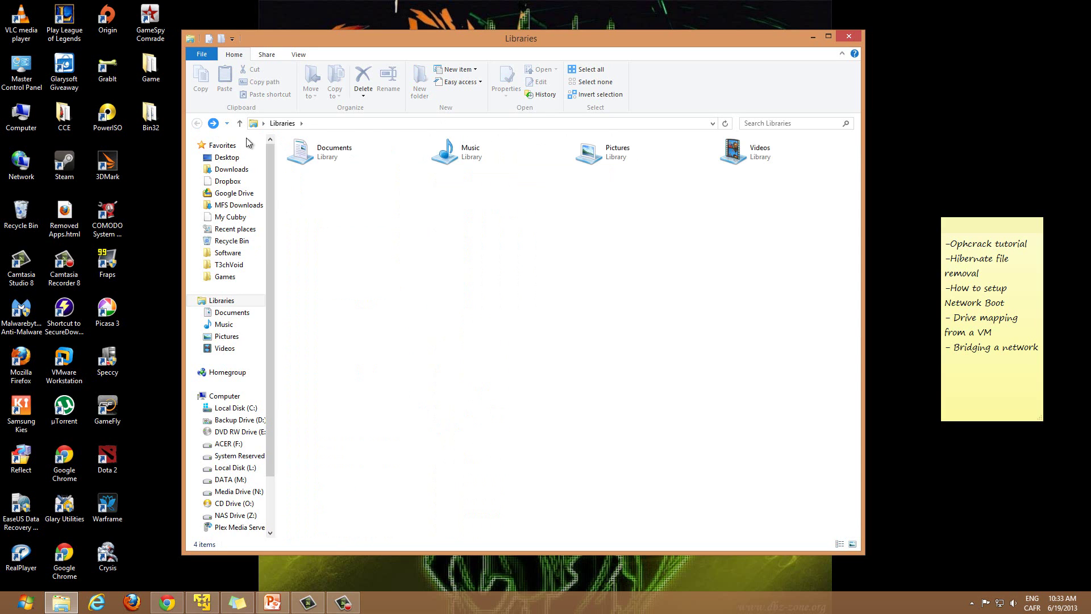
click(233, 444)
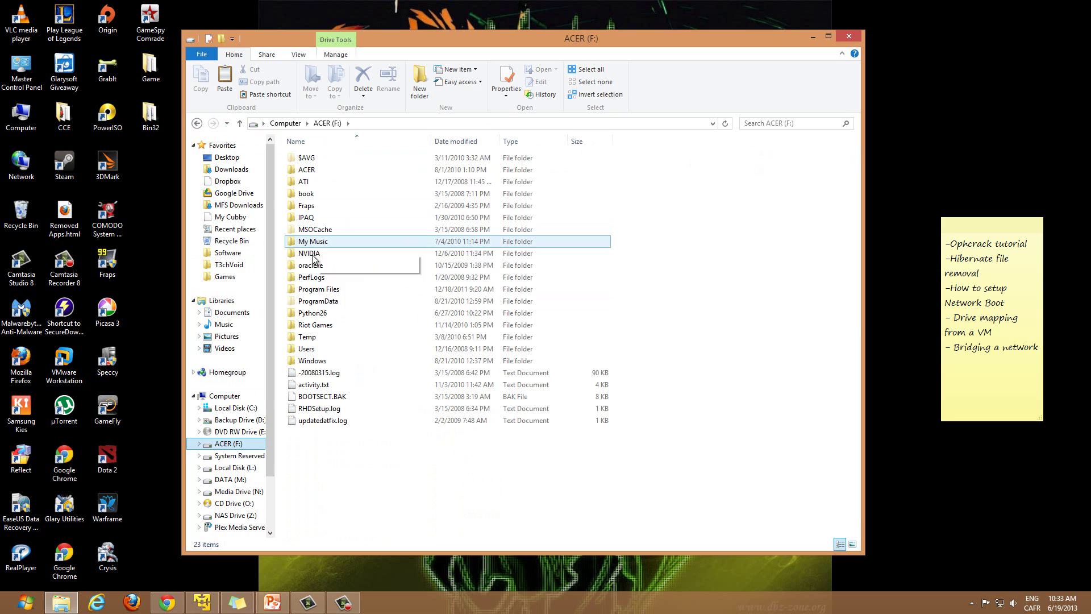
click(233, 480)
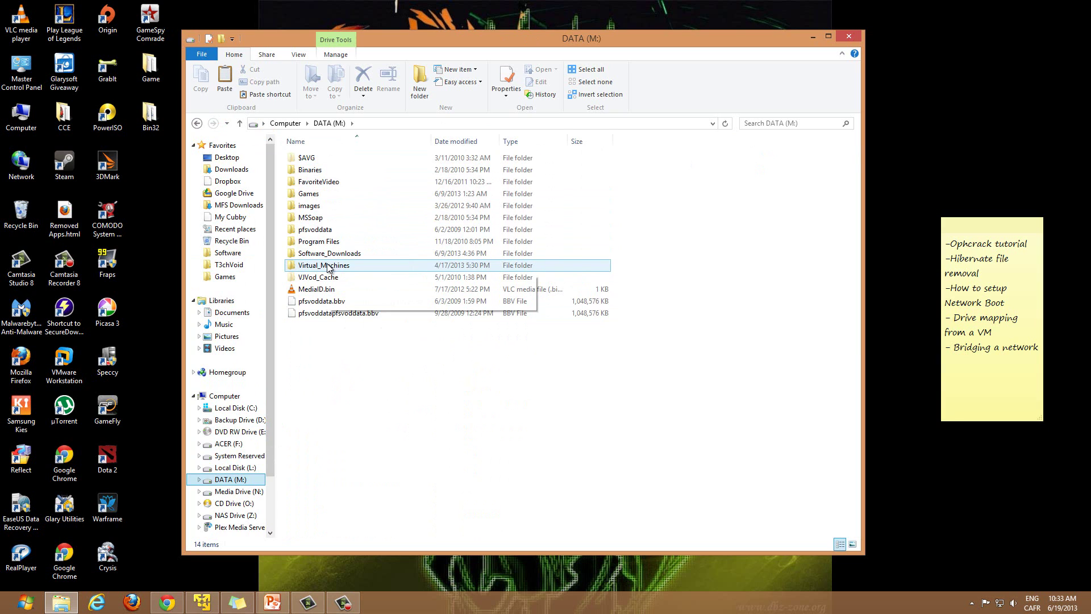
right_click(320, 271)
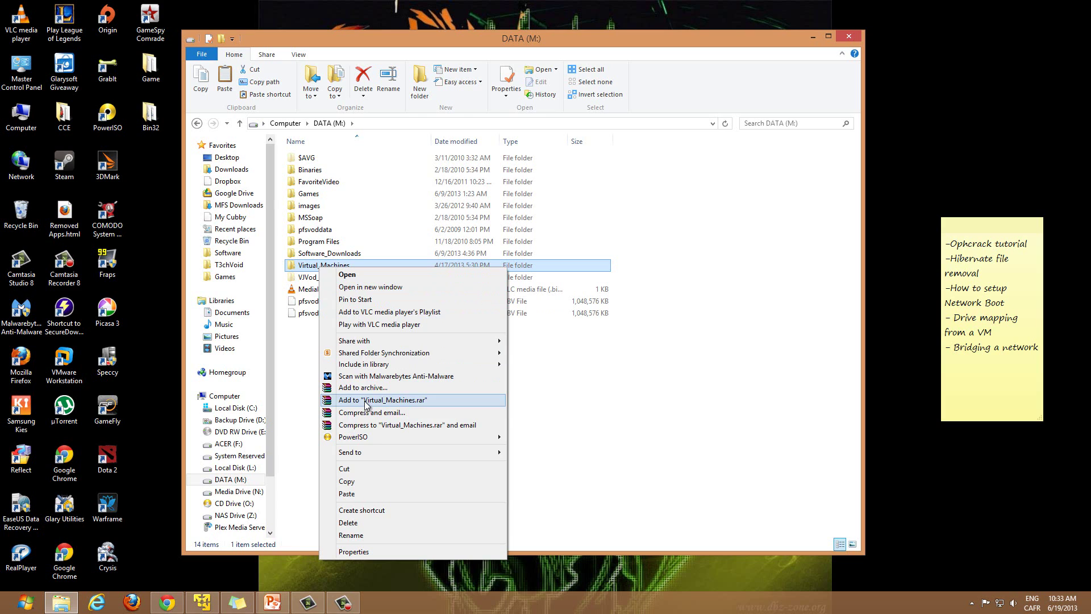
mouse_move(427, 343)
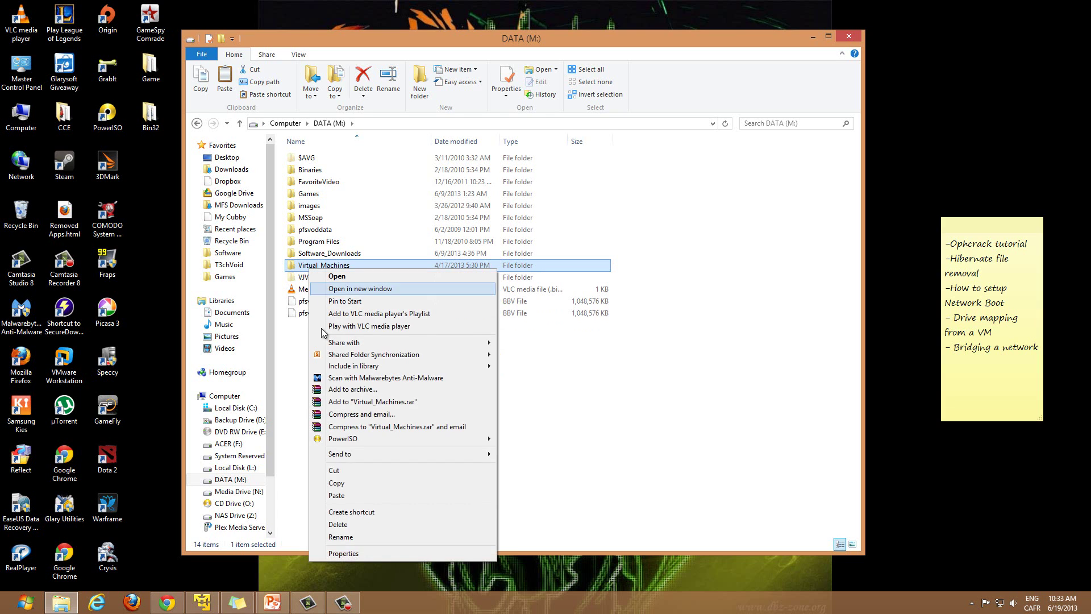
click(364, 556)
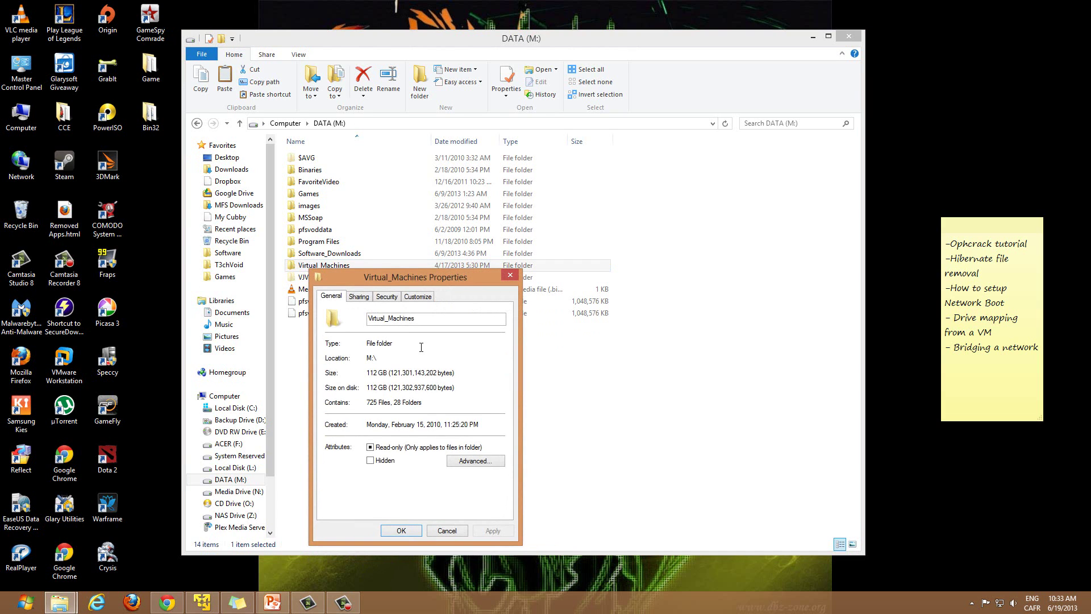
Step: From the Sharing tab, begin sharing Virtual_Machines with specific people
click(360, 297)
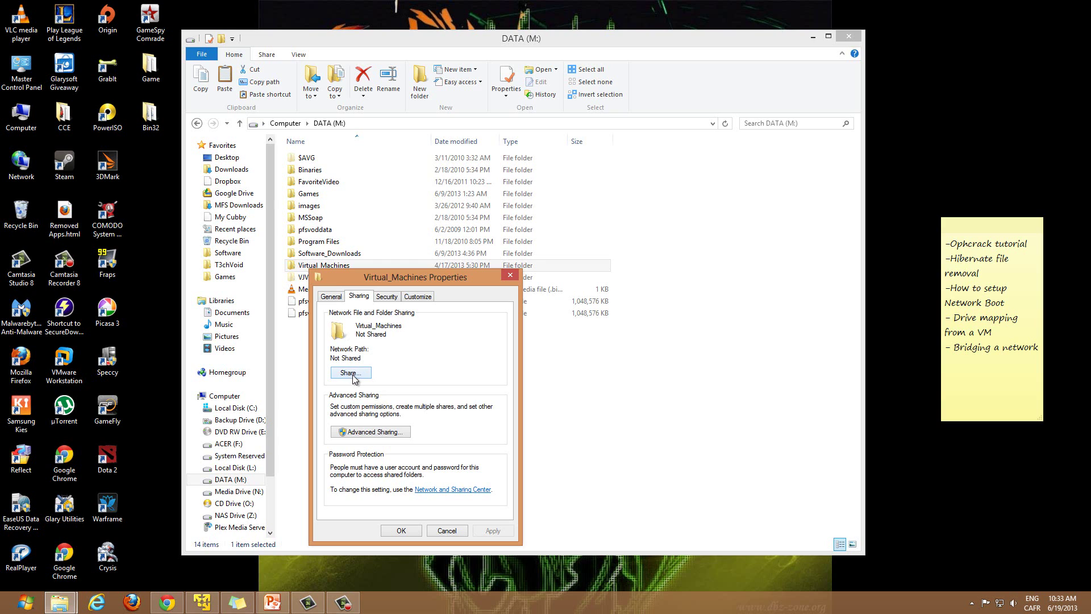
click(350, 376)
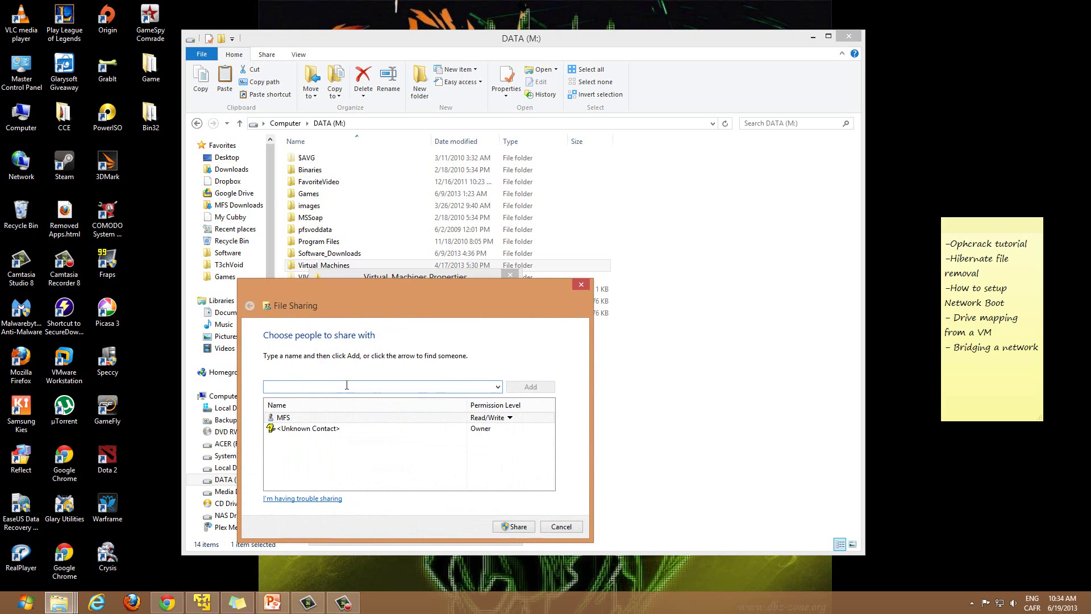
Step: Add Network to the Virtual_Machines share list and select the NETWORK entry
text(Network)
key(Return)
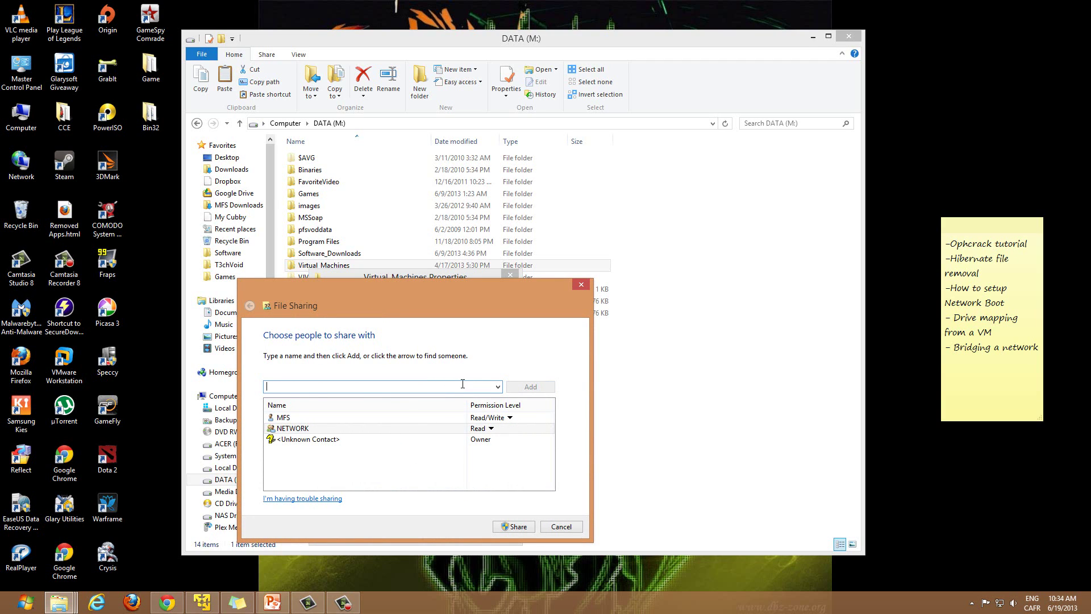
click(376, 429)
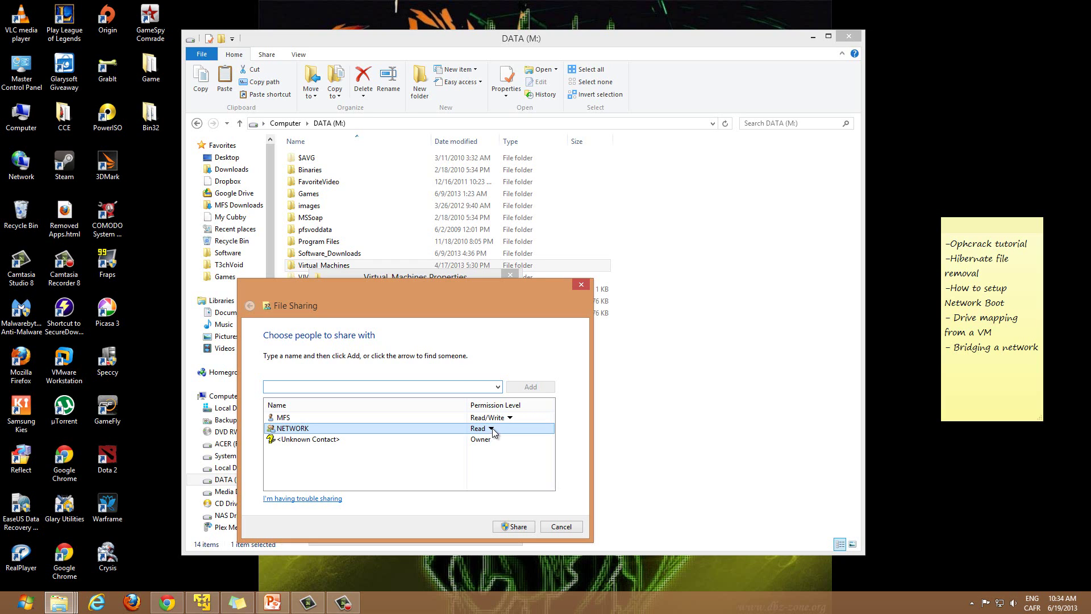
Step: Share Virtual_Machines with NETWORK at Read access, close Properties, and return to the Windows 7 VM
click(491, 429)
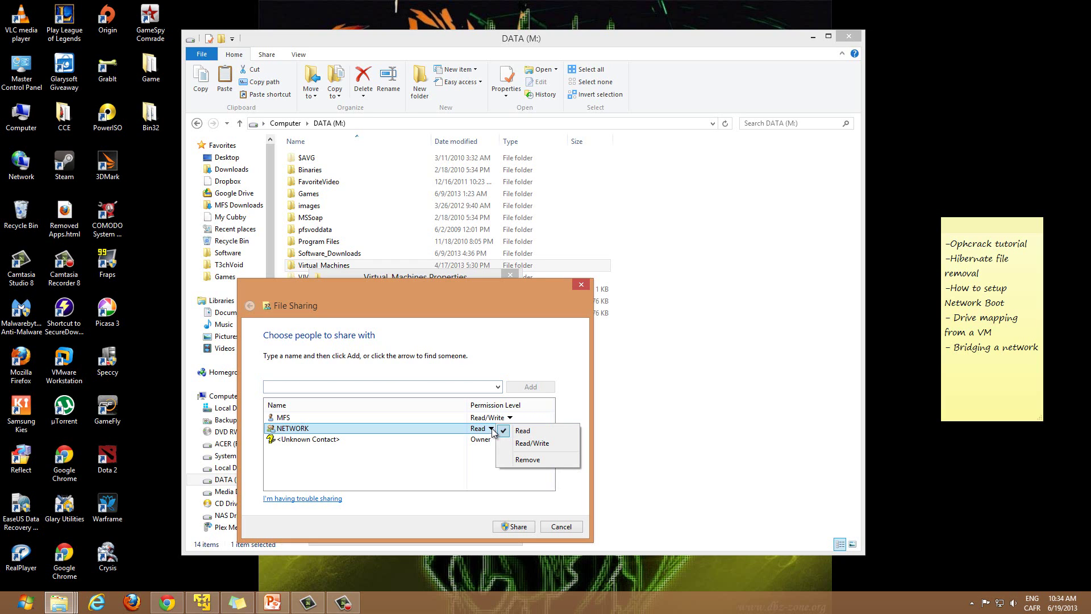
click(451, 462)
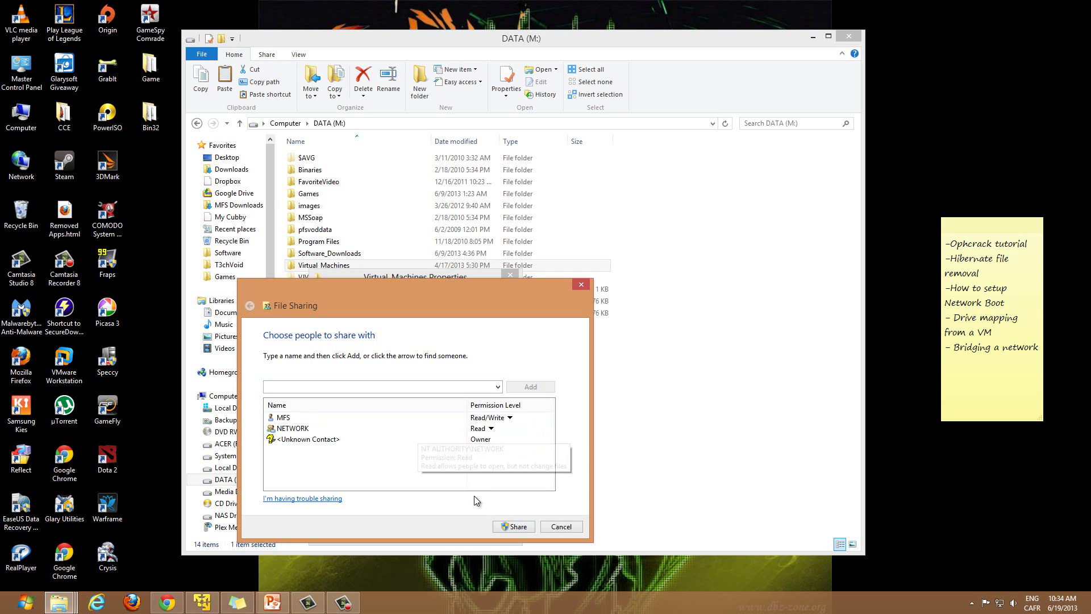
click(512, 525)
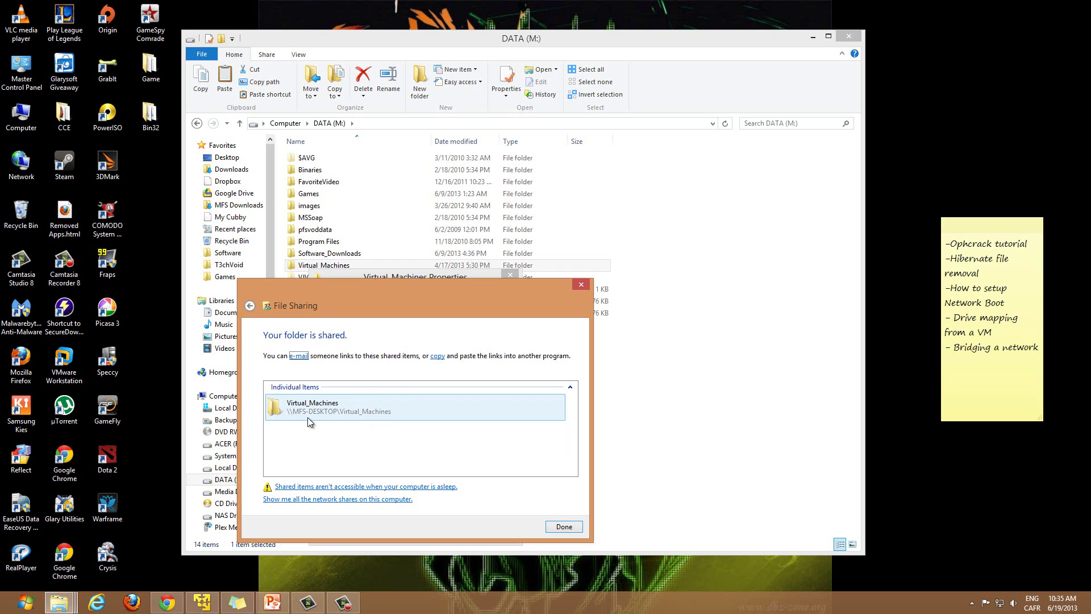
click(564, 527)
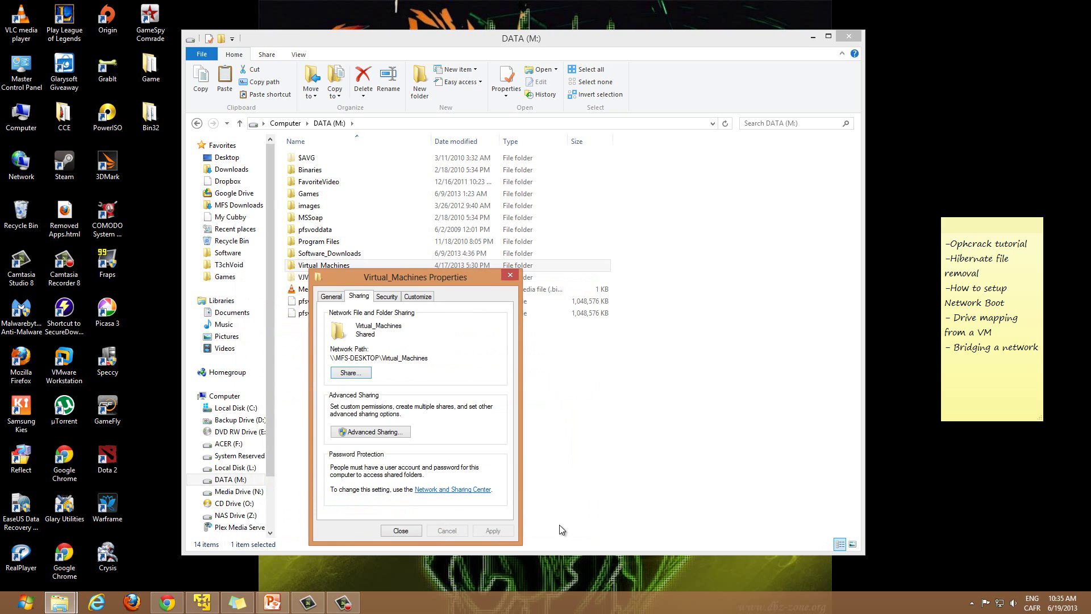
click(401, 531)
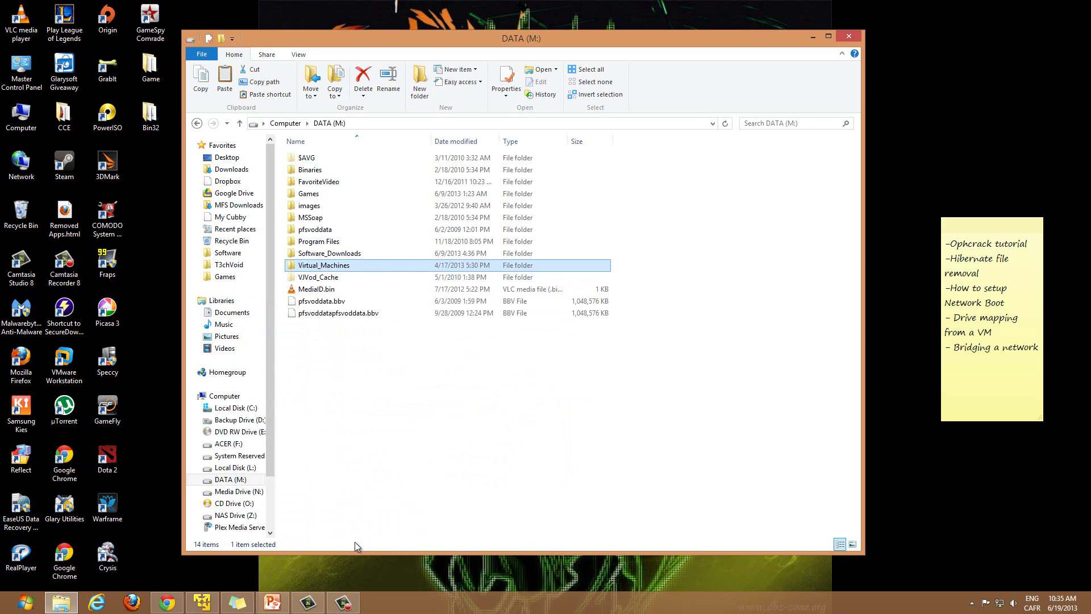
click(205, 602)
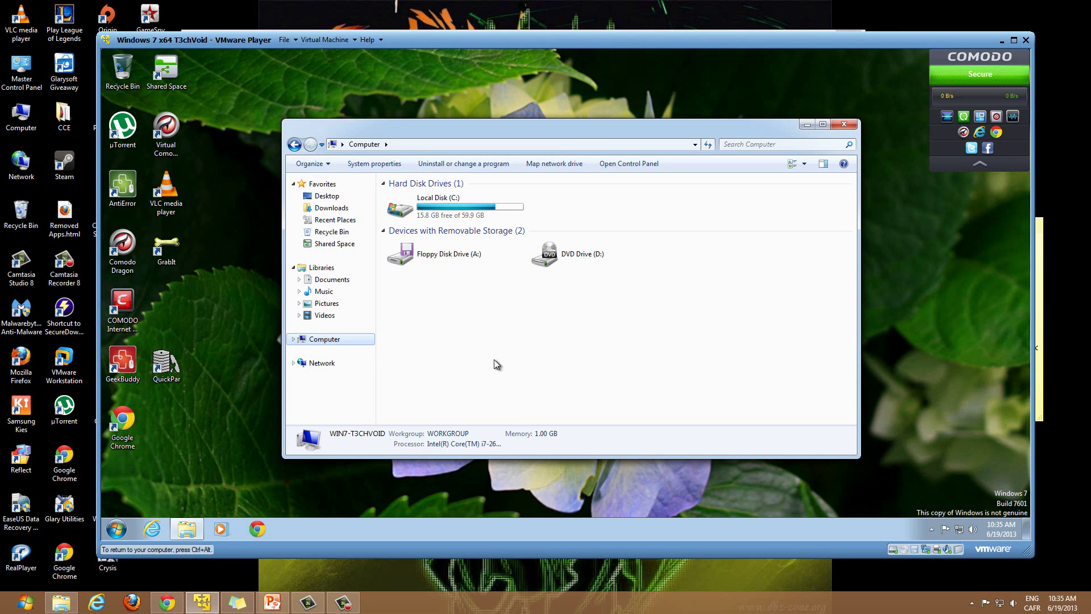
Step: In the guest, reopen Explorer on Computer and start Map Network Drive with drive Z:
click(464, 359)
mouse_move(674, 134)
mouse_down()
mouse_move(639, 133)
mouse_move(693, 140)
mouse_up()
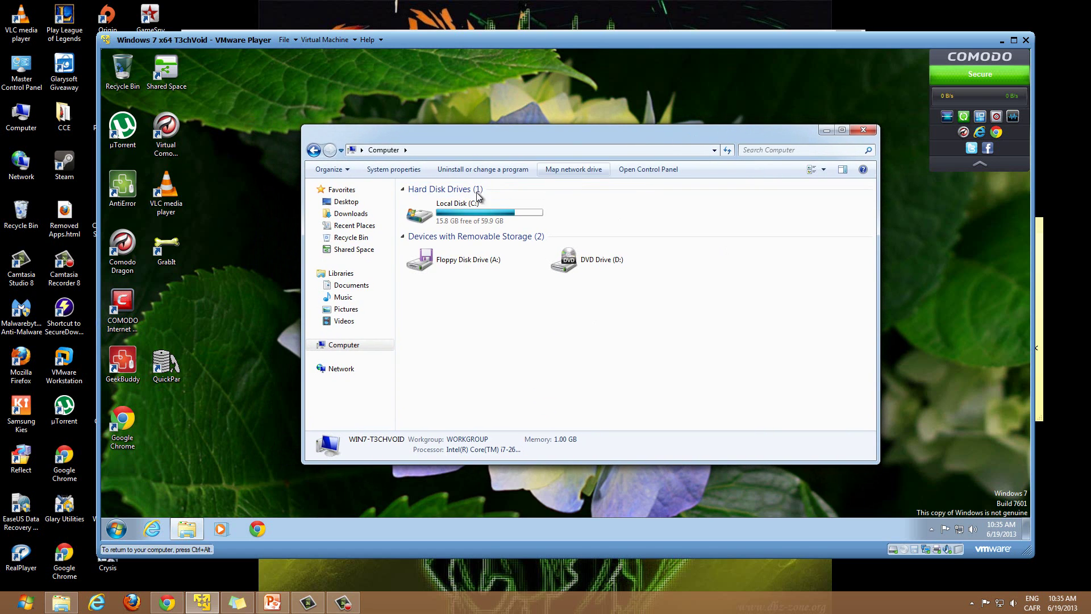
click(863, 130)
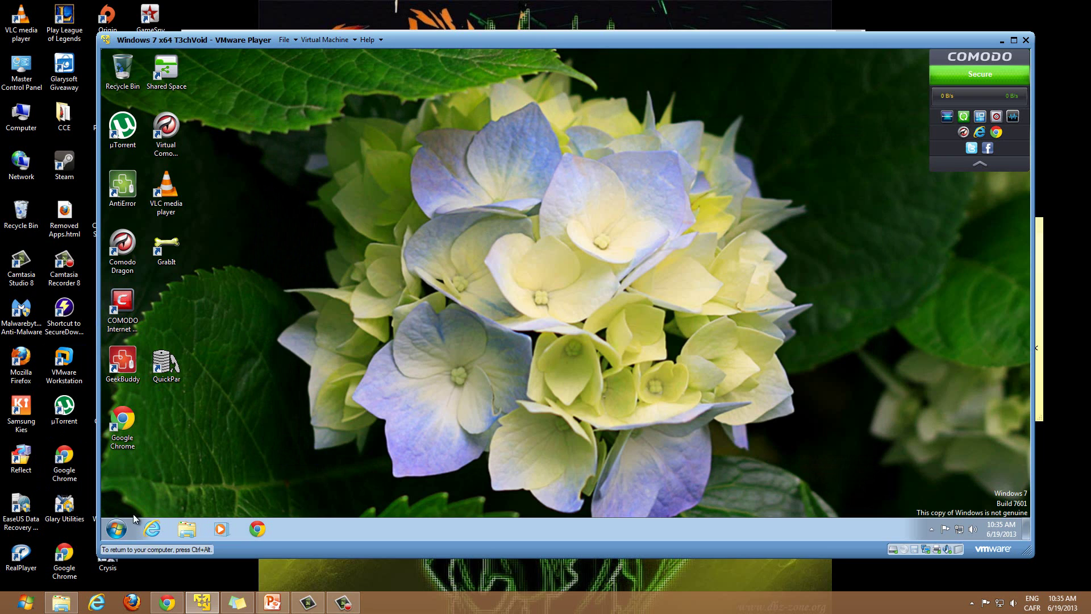
click(187, 530)
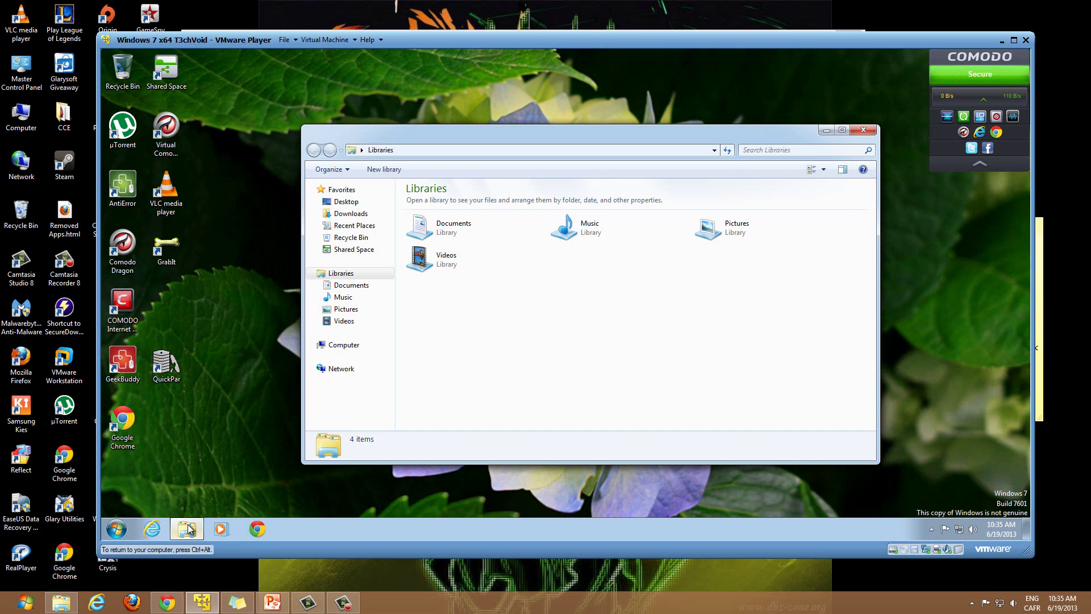
click(344, 345)
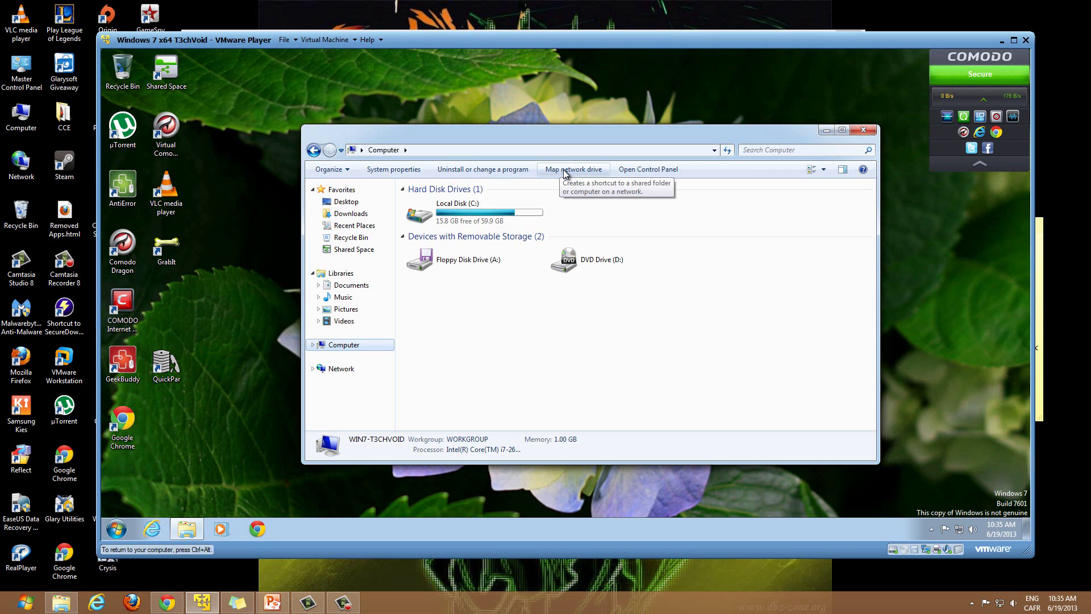
click(565, 170)
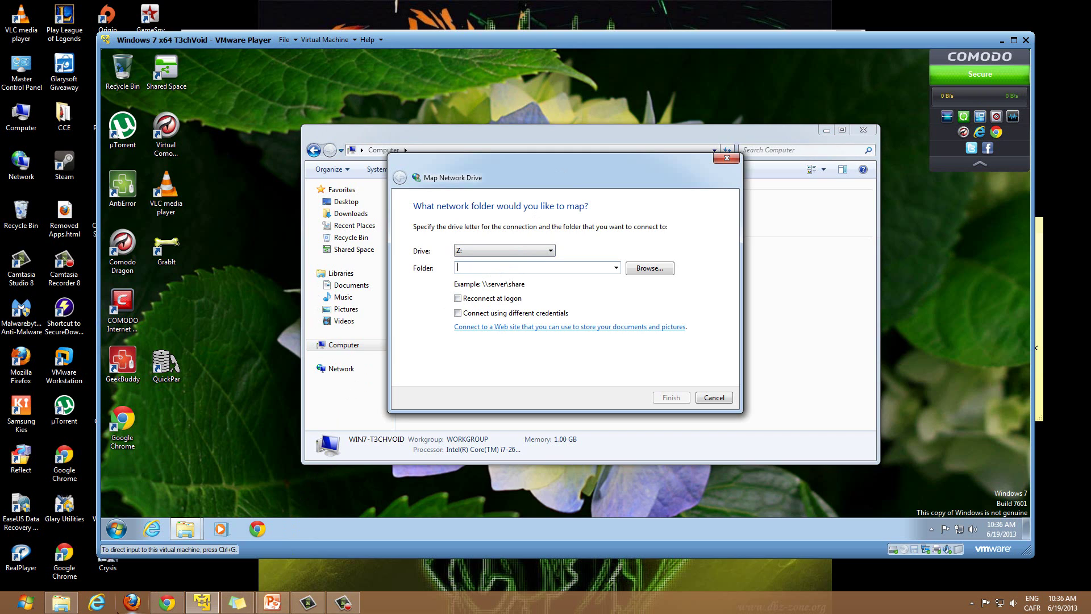
click(61, 602)
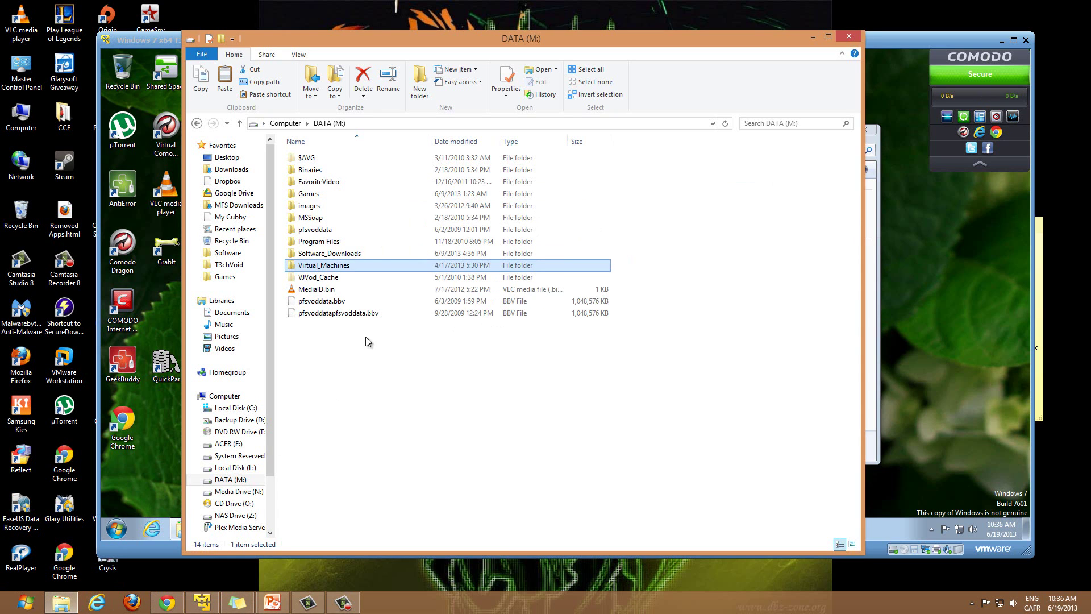
click(878, 371)
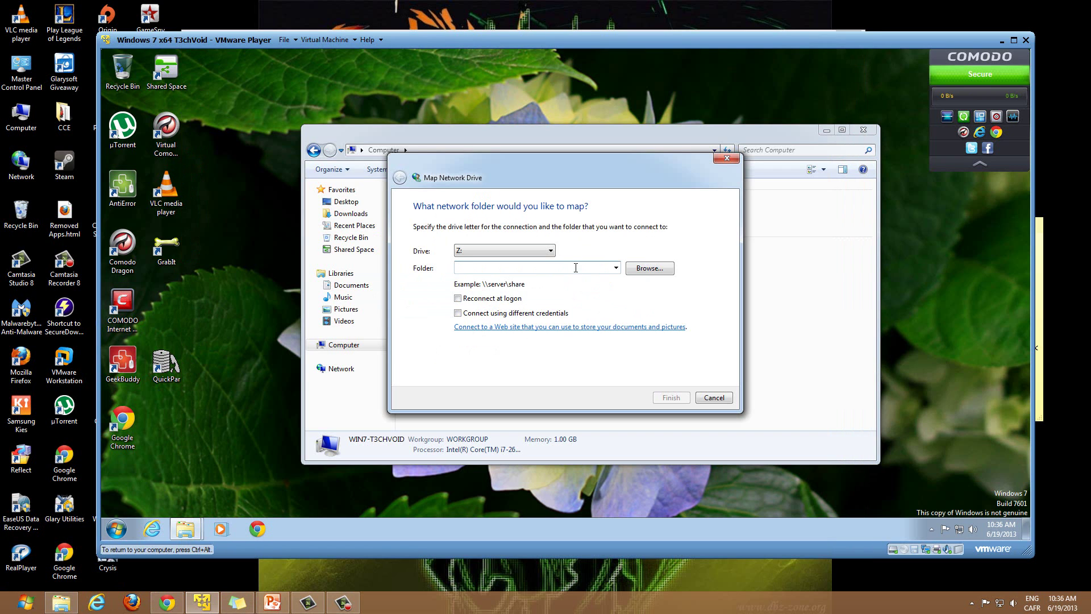
click(647, 269)
click(506, 248)
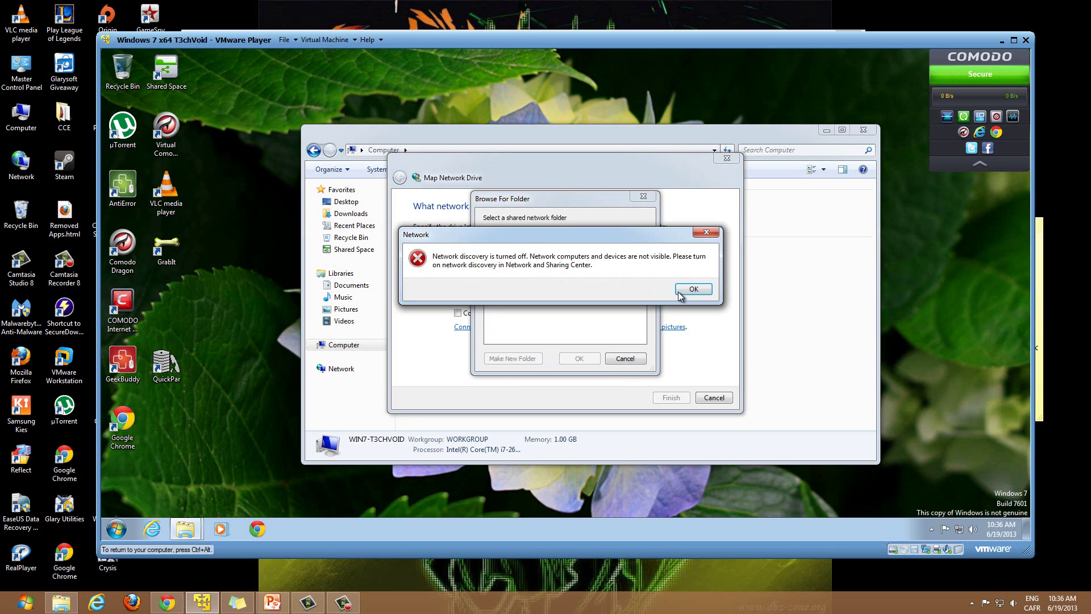
click(689, 297)
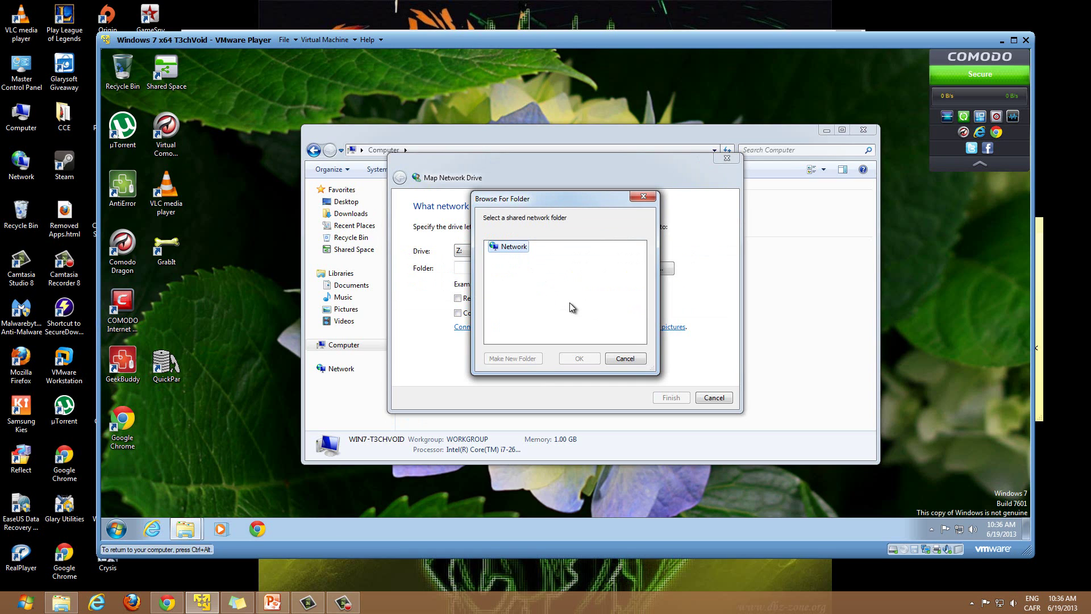
click(630, 358)
click(521, 269)
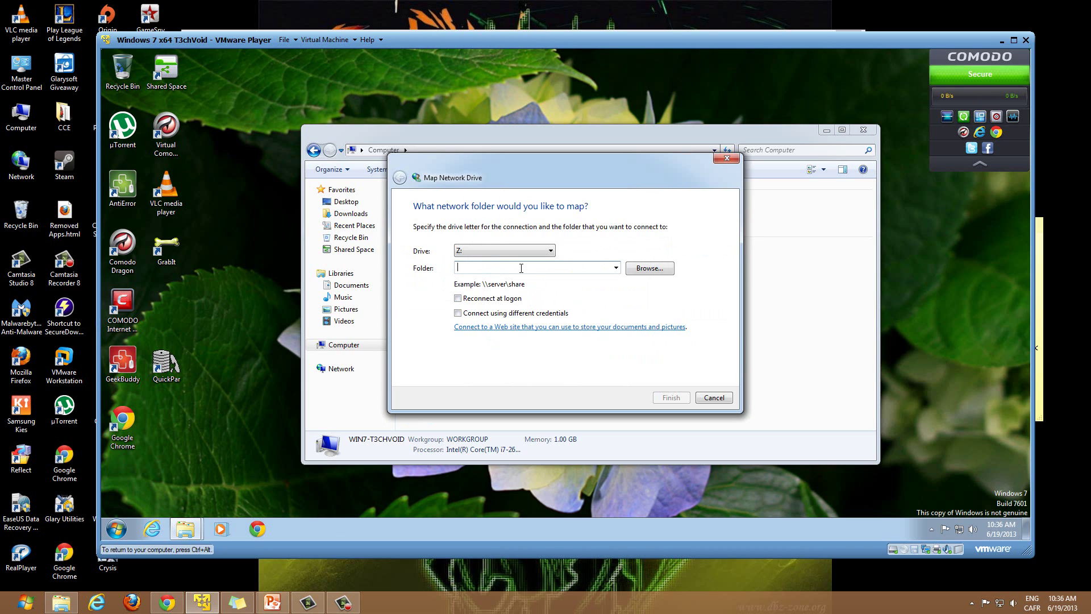
Step: Enter \\mfs-desktop\ as the guest's folder path, then minimize the VM and DATA (M:) windows
text(\\mfs-desktop\)
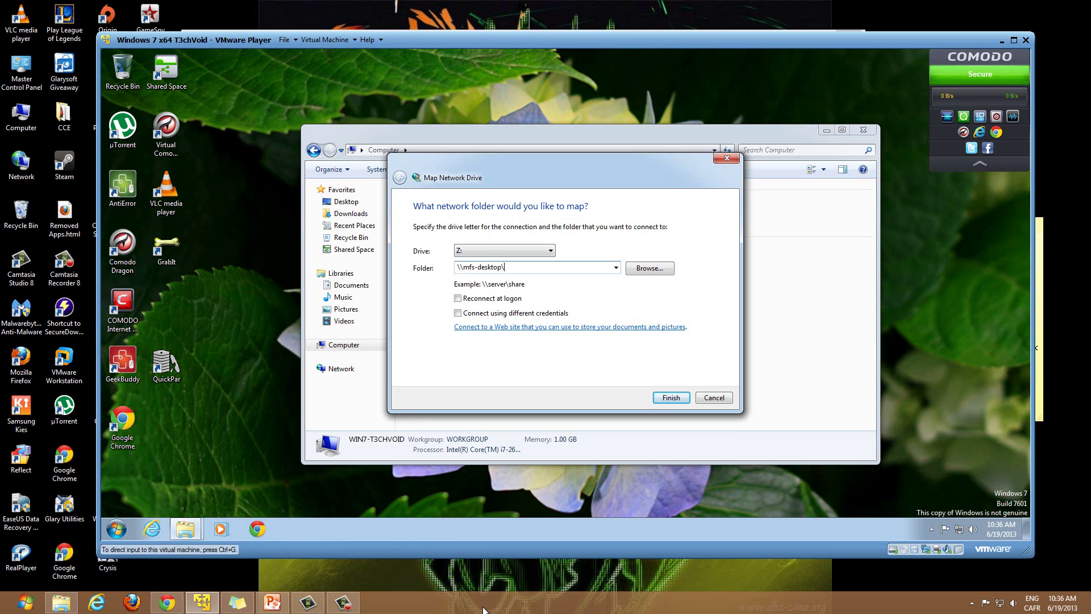
click(482, 609)
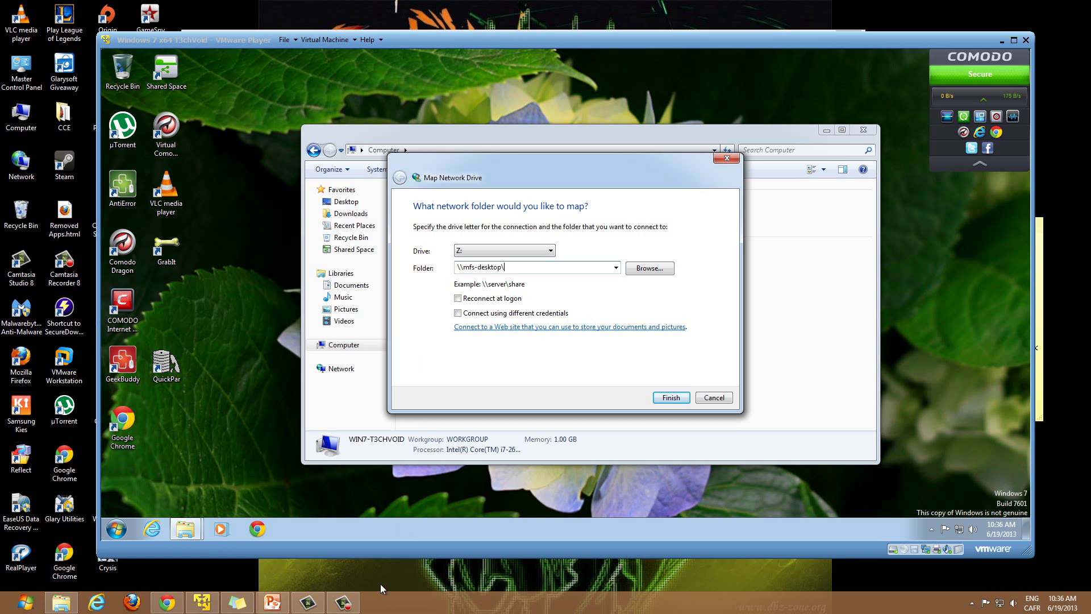
click(1002, 40)
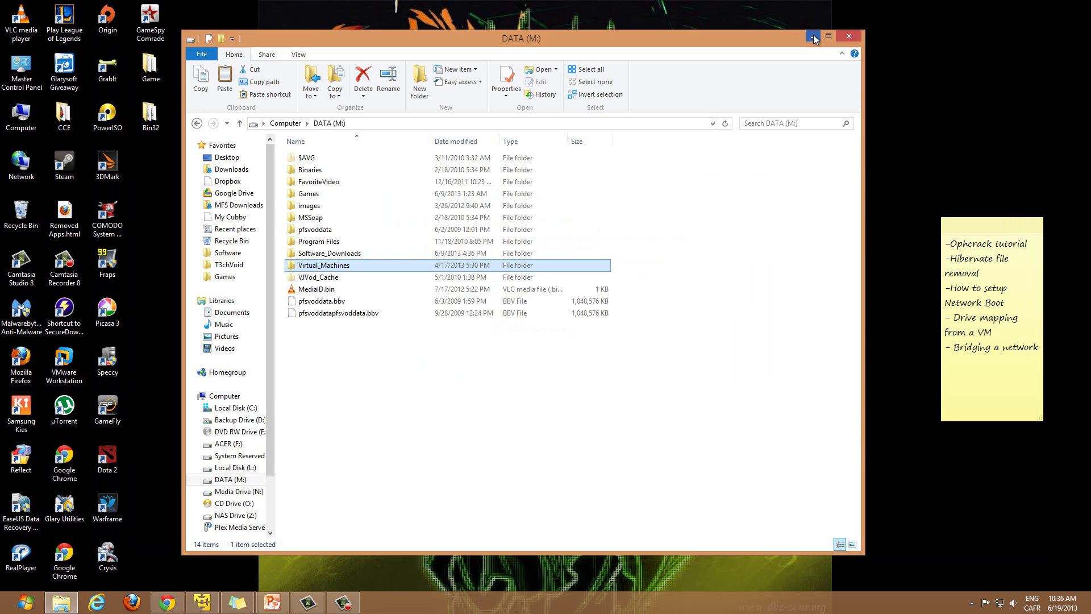
click(813, 37)
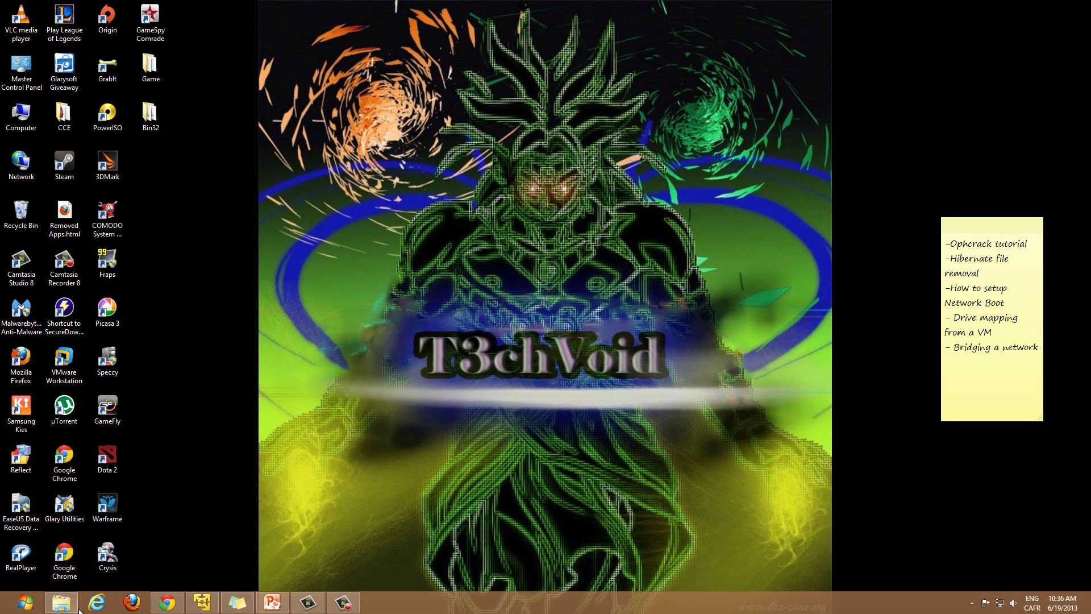
Step: Open the host's System properties to check its computer name, MFS-Desktop
click(62, 602)
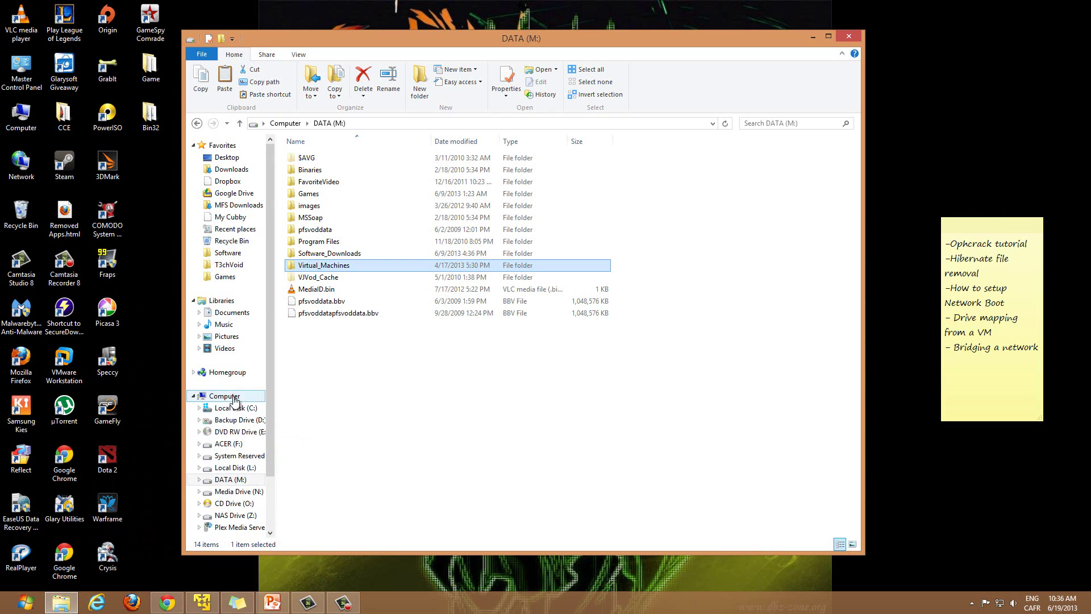
right_click(221, 398)
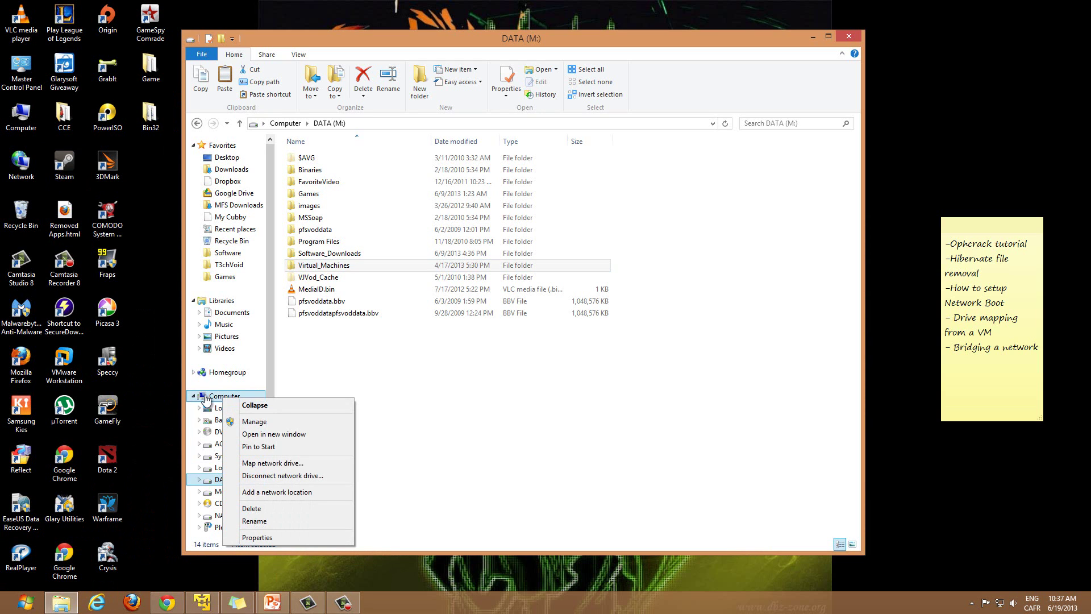
click(258, 537)
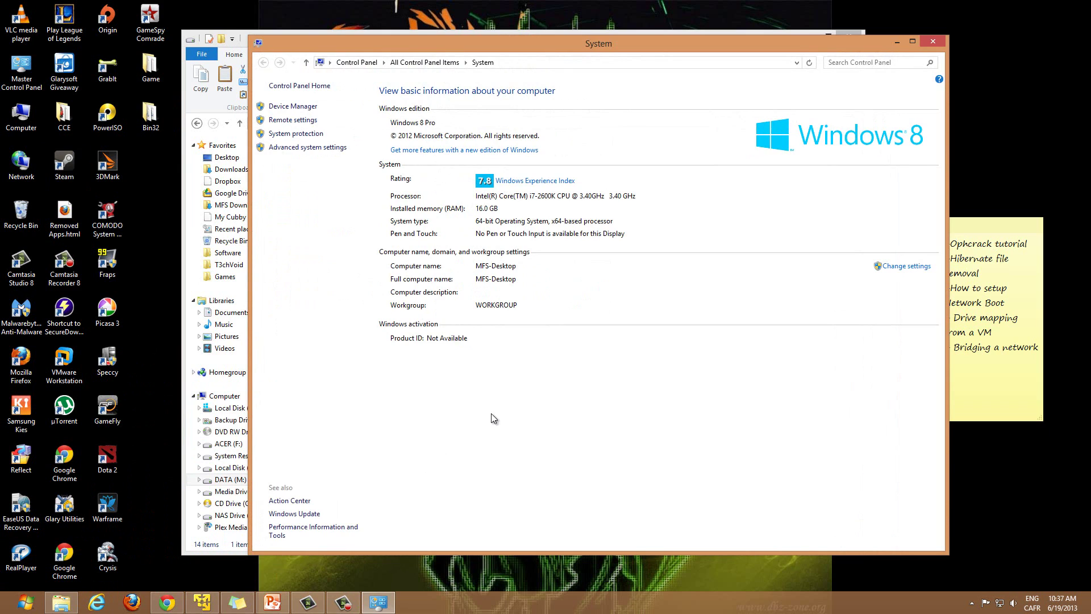
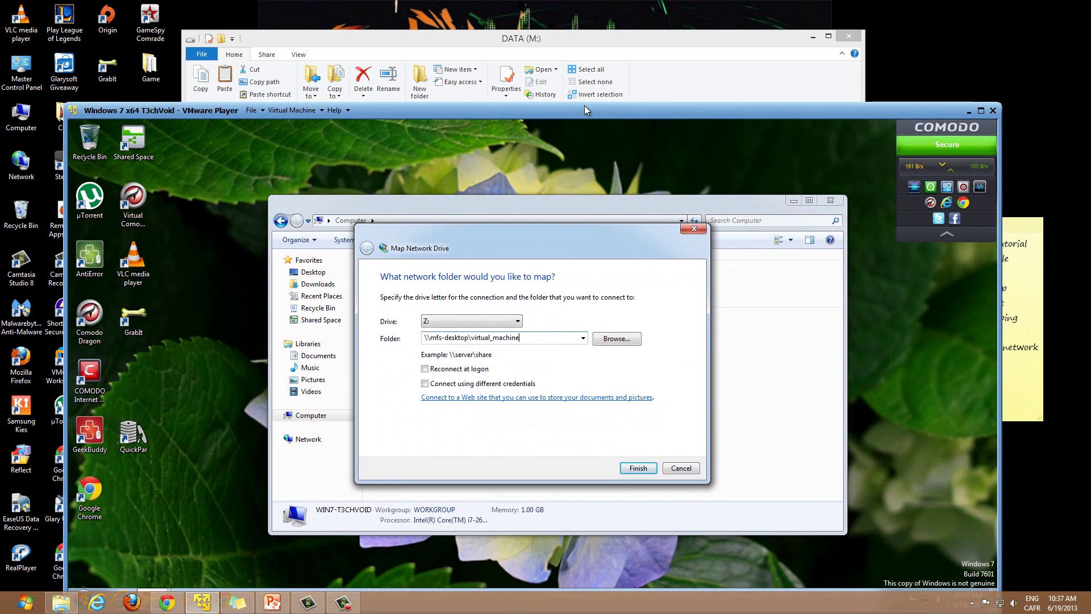
Step: Correct the folder path to \\mfs-desktop\virtual_machines and check the available drive letters
text(s)
drag(573, 120, 601, 53)
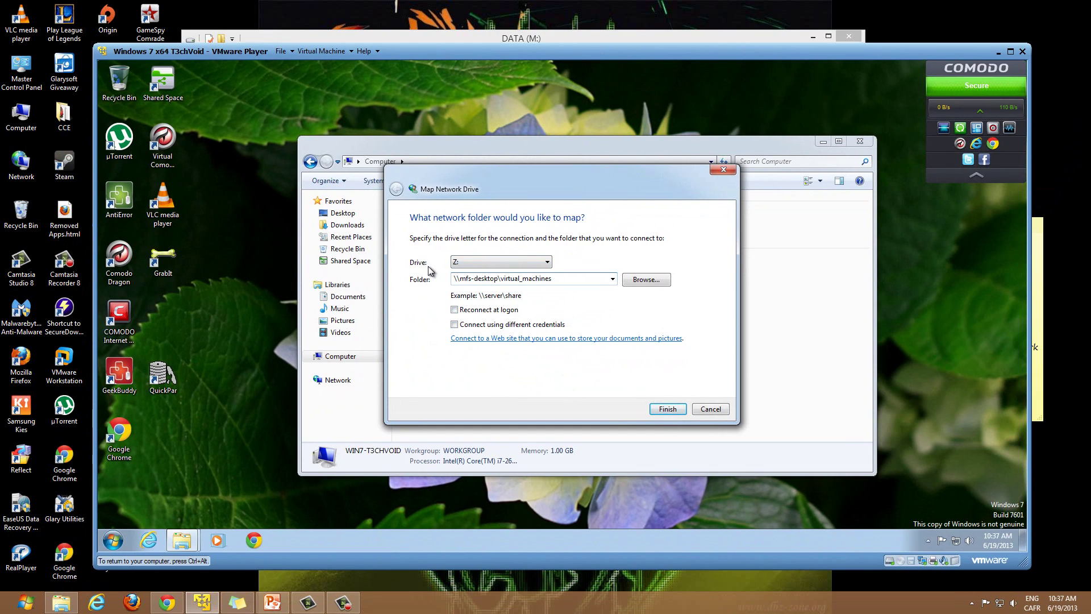
click(475, 263)
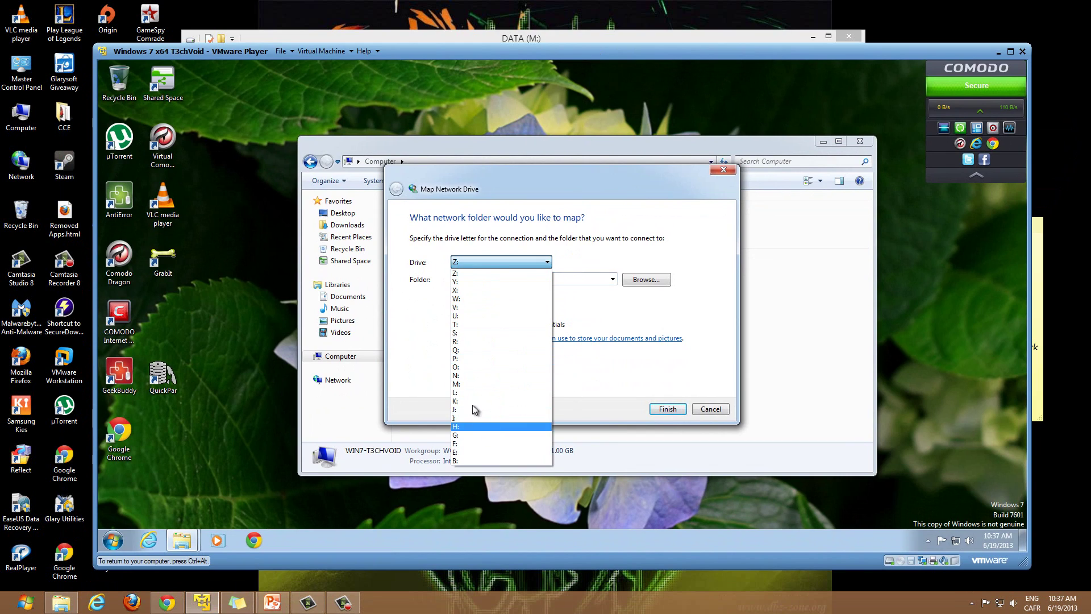
Step: Check the guest's drives in a second Computer window, close it, and keep Z: selected
click(182, 539)
right_click(188, 540)
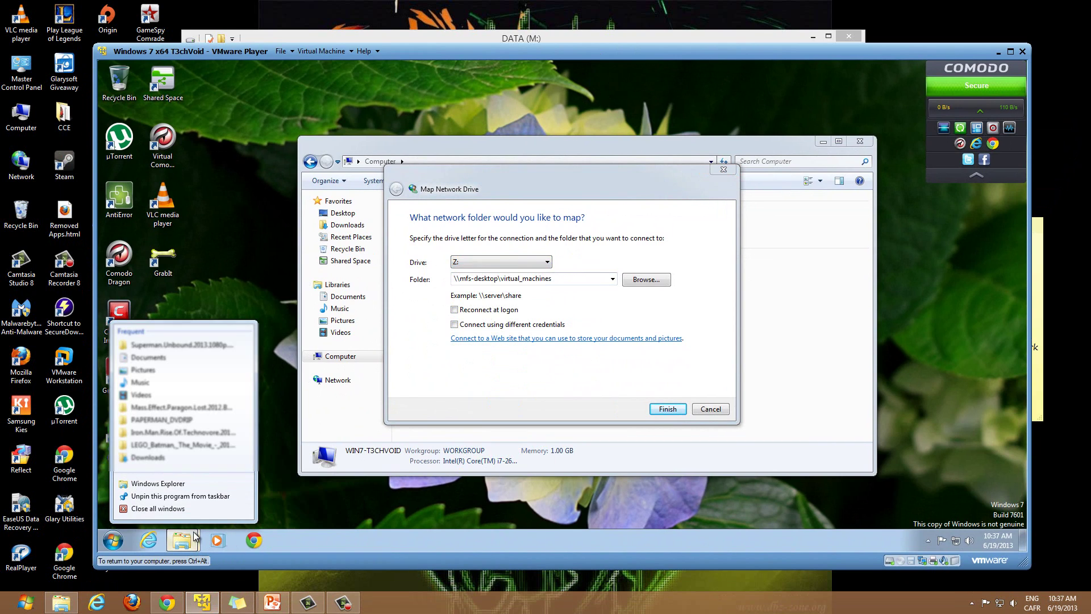
click(165, 483)
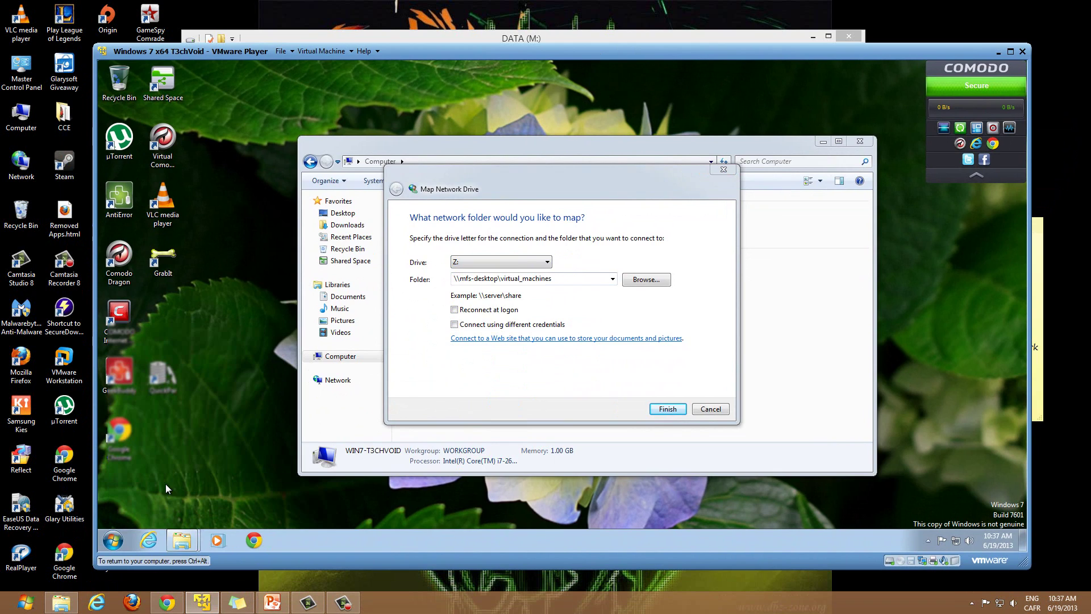
click(354, 370)
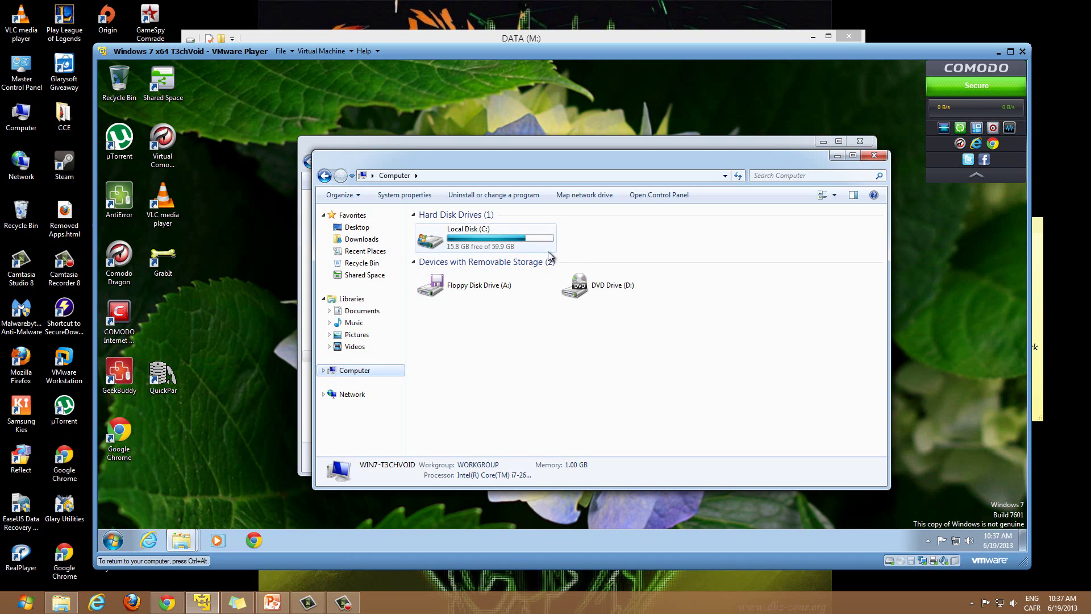
drag(662, 159, 630, 165)
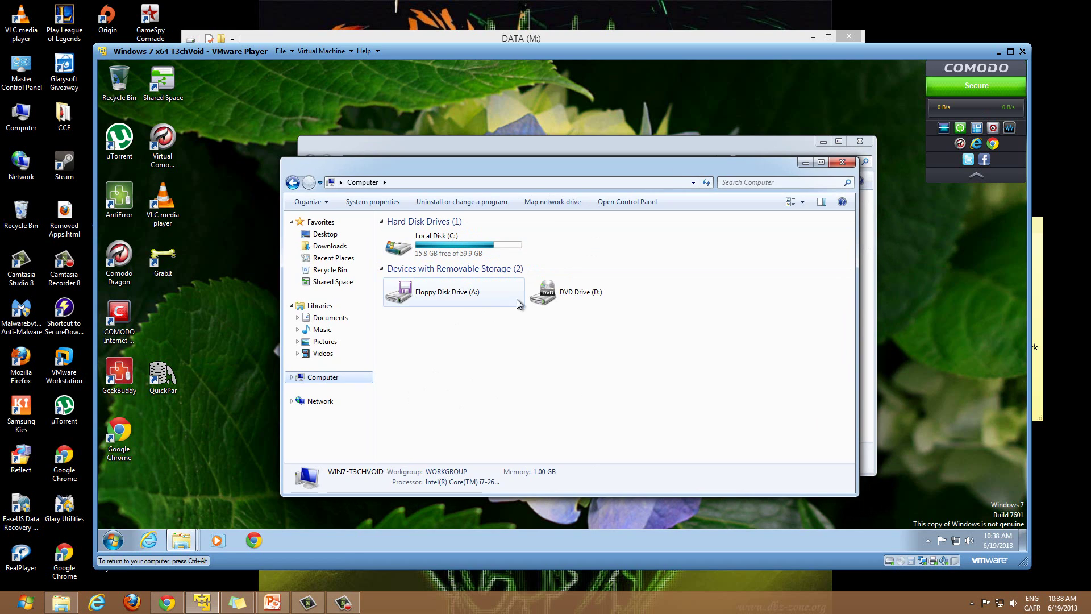
click(806, 162)
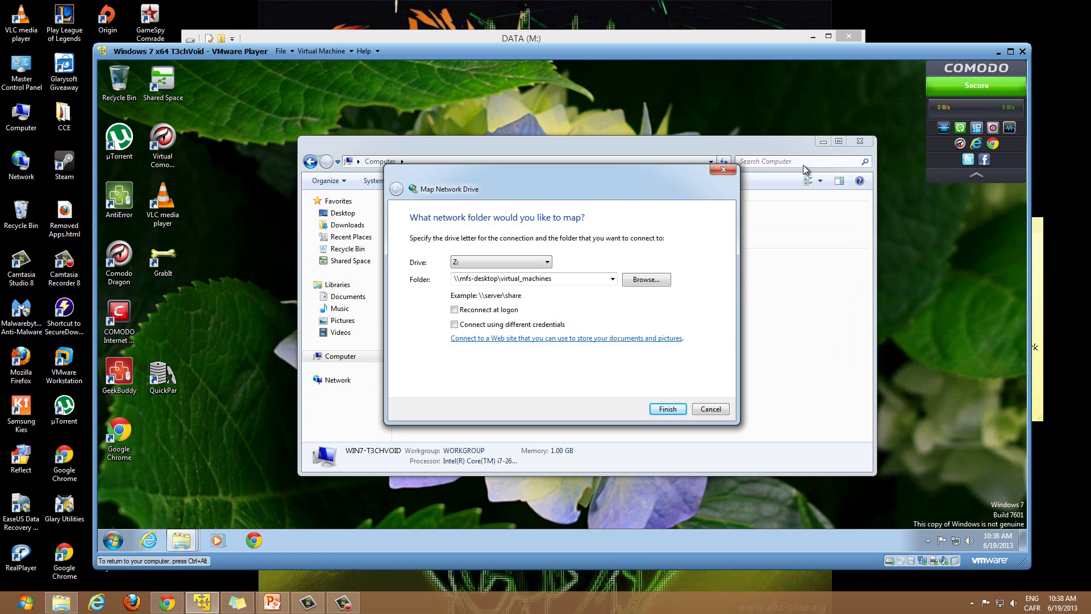
click(548, 262)
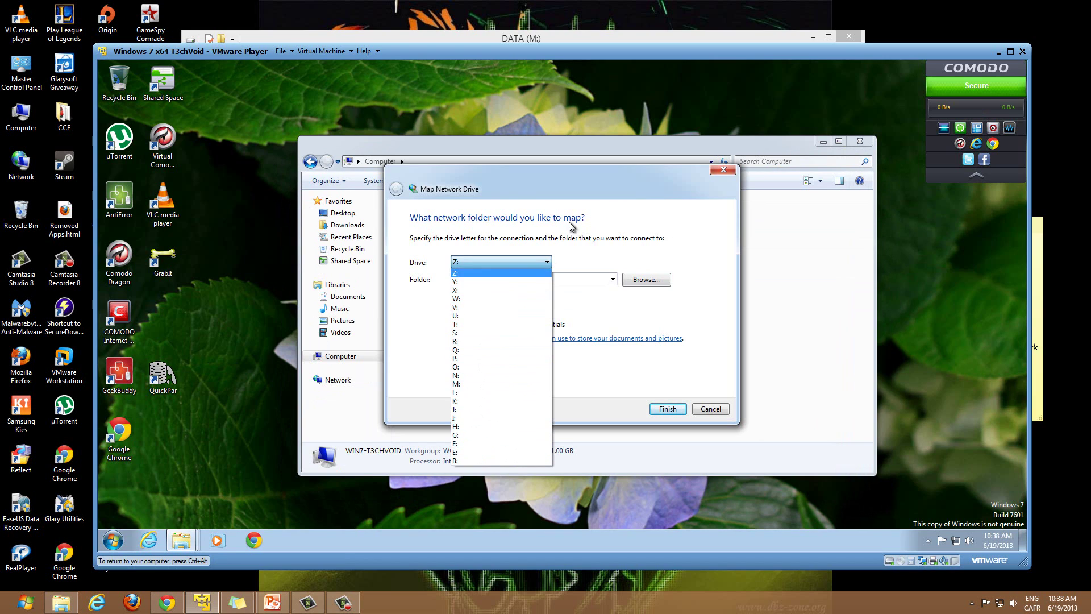
click(604, 248)
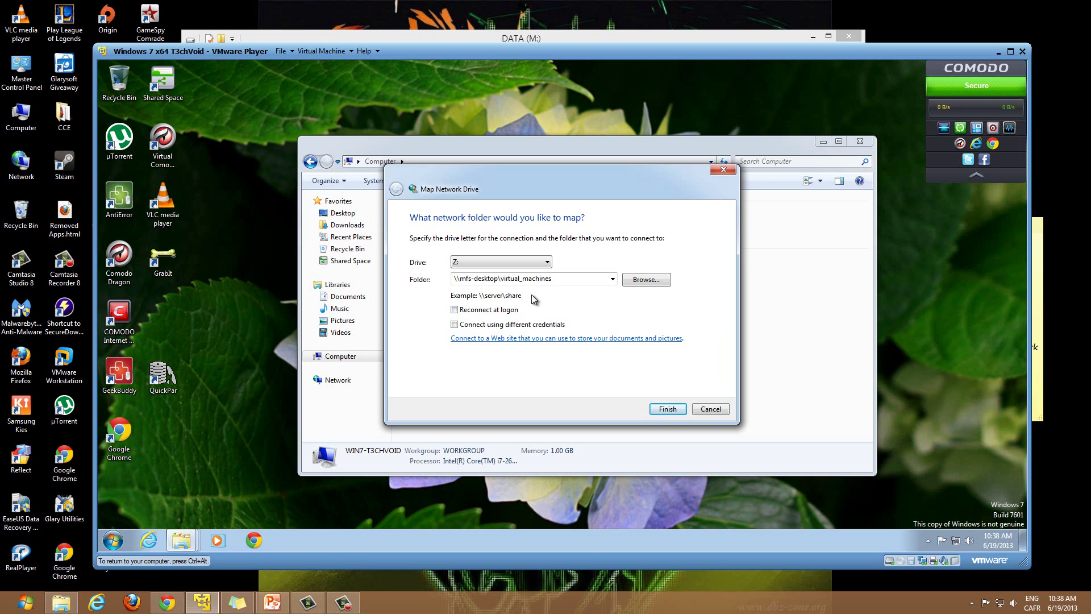
Step: Enable Reconnect at logon and finish the wizard, bringing up the network password prompt
click(492, 314)
click(662, 409)
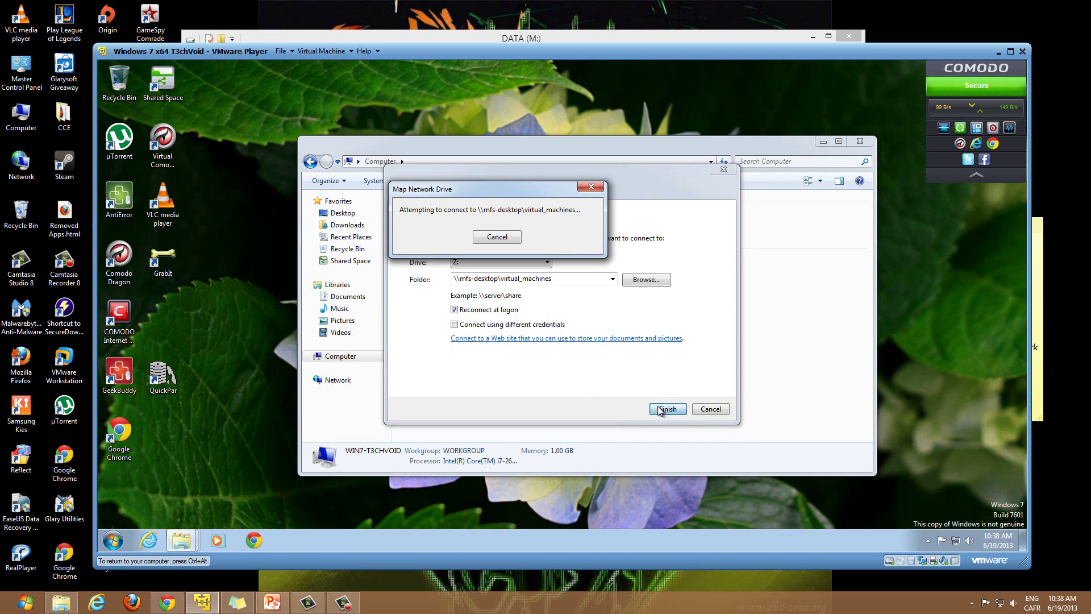
drag(541, 144, 649, 271)
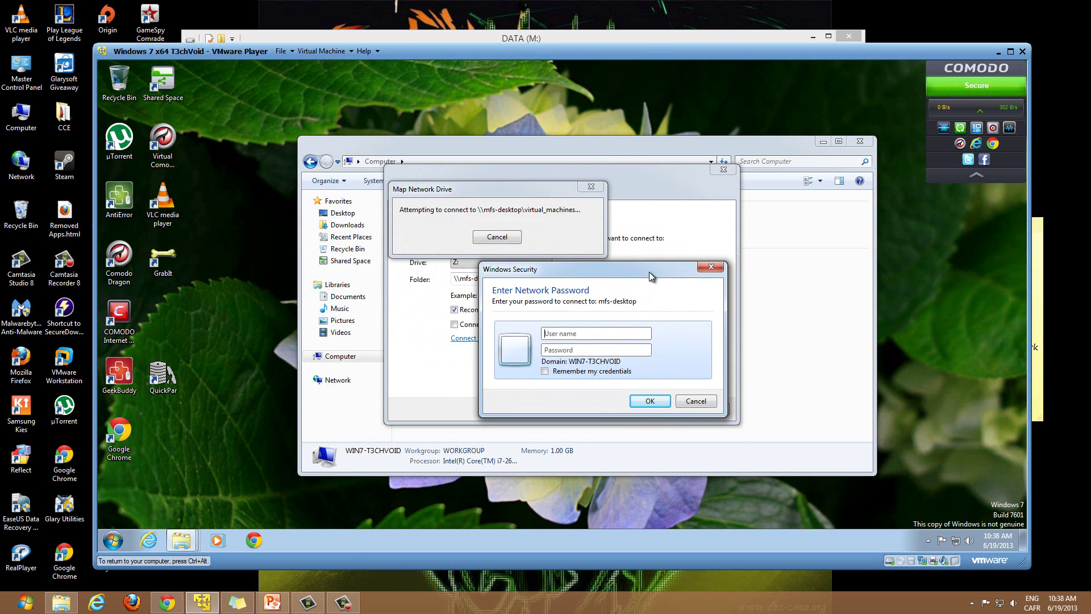
click(580, 334)
Step: Release input from the VM and minimize VMware Player to reveal the host's DATA (M:) drive
key(ctrl+alt)
click(543, 608)
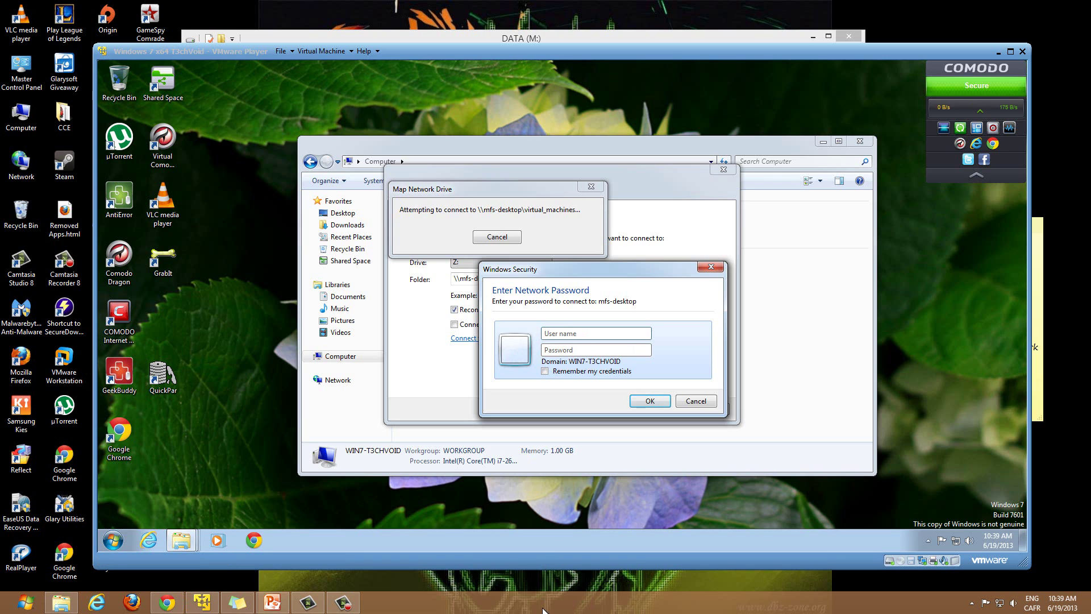
click(999, 52)
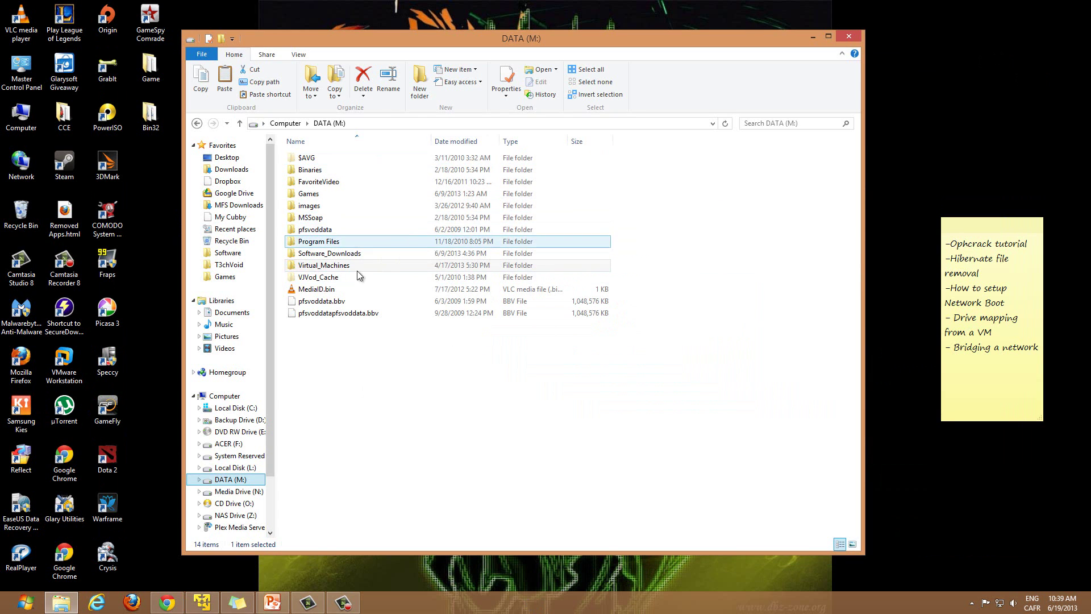
Step: Select Virtual_Machines on the host's DATA (M:), then restore the guest to its user name field
click(336, 279)
click(335, 265)
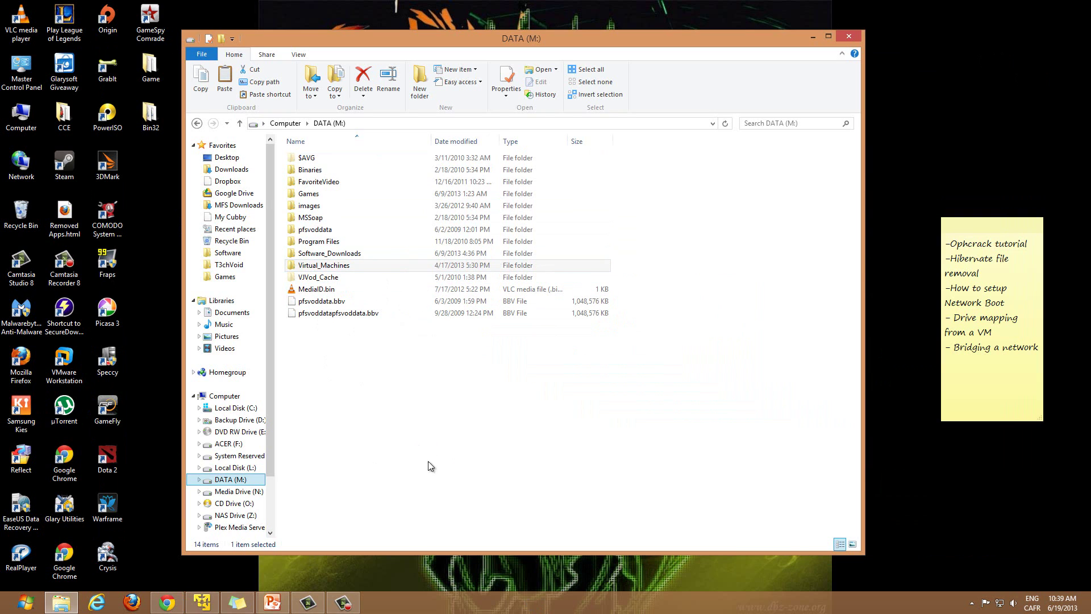
mouse_move(212, 607)
click(202, 601)
click(587, 335)
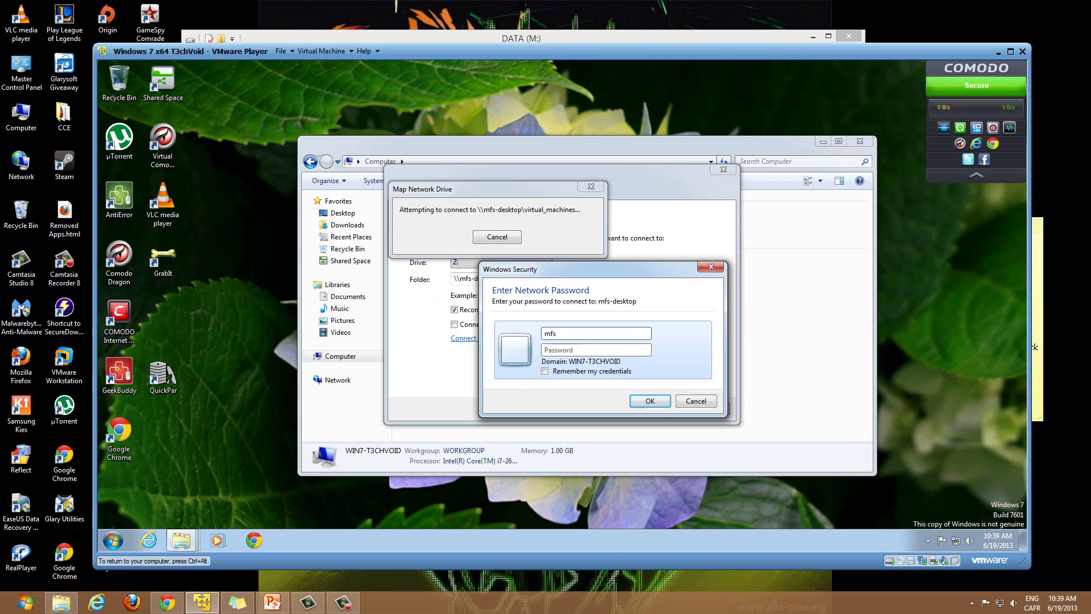
Step: Submit credentials with the user name prefixed by \\mfs-desktop\ plus the account password
key(BackSpace)
text(\\mfs-desktop\mfs)
click(605, 345)
text(****)
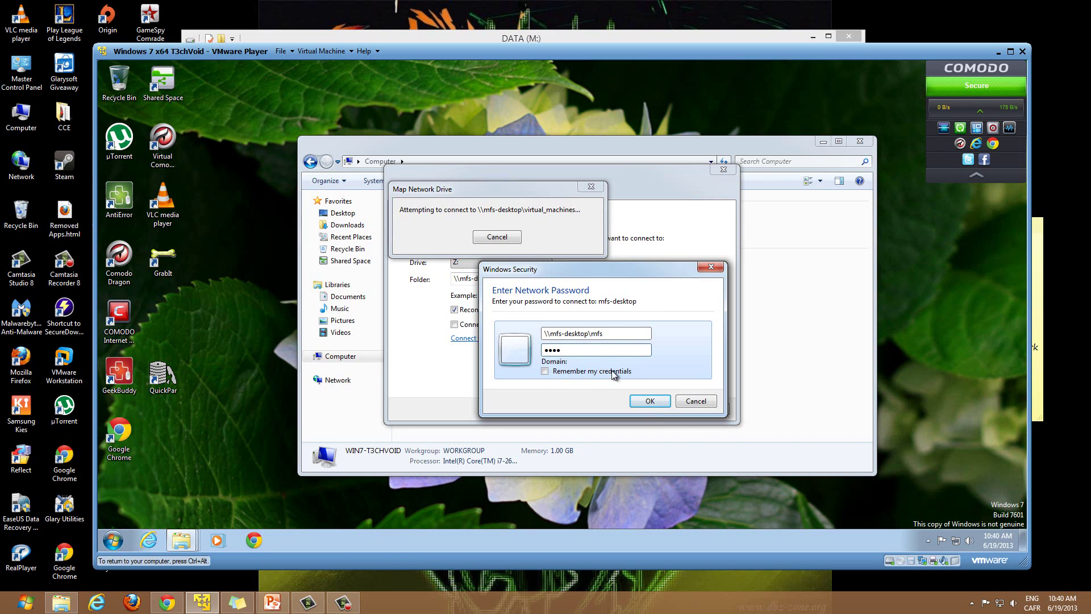
click(648, 402)
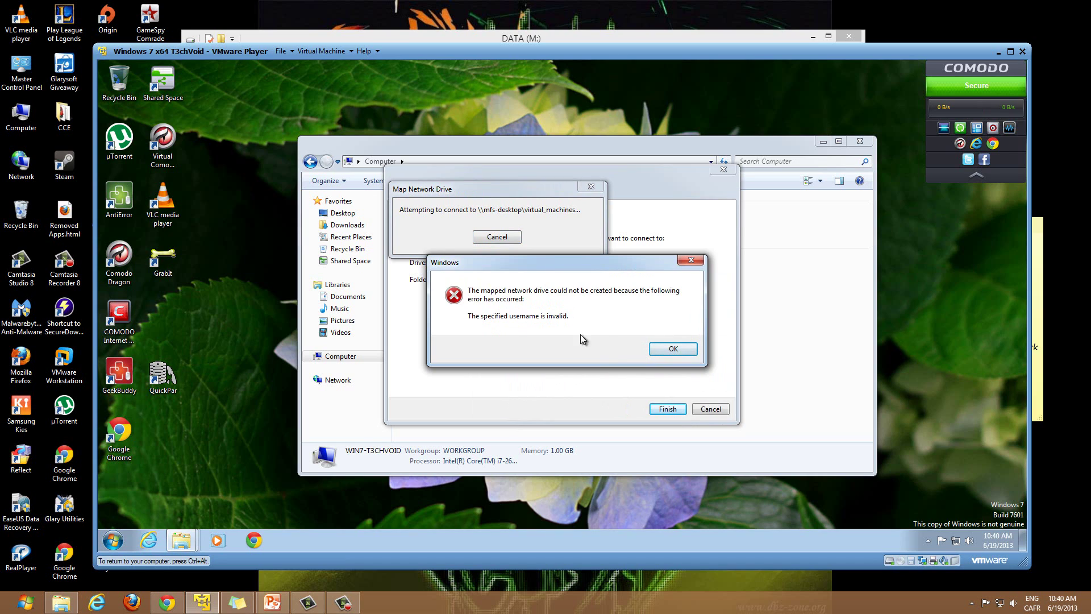
Step: Dismiss the error, retry with the plain user name and password, then open Z: from Computer
click(659, 349)
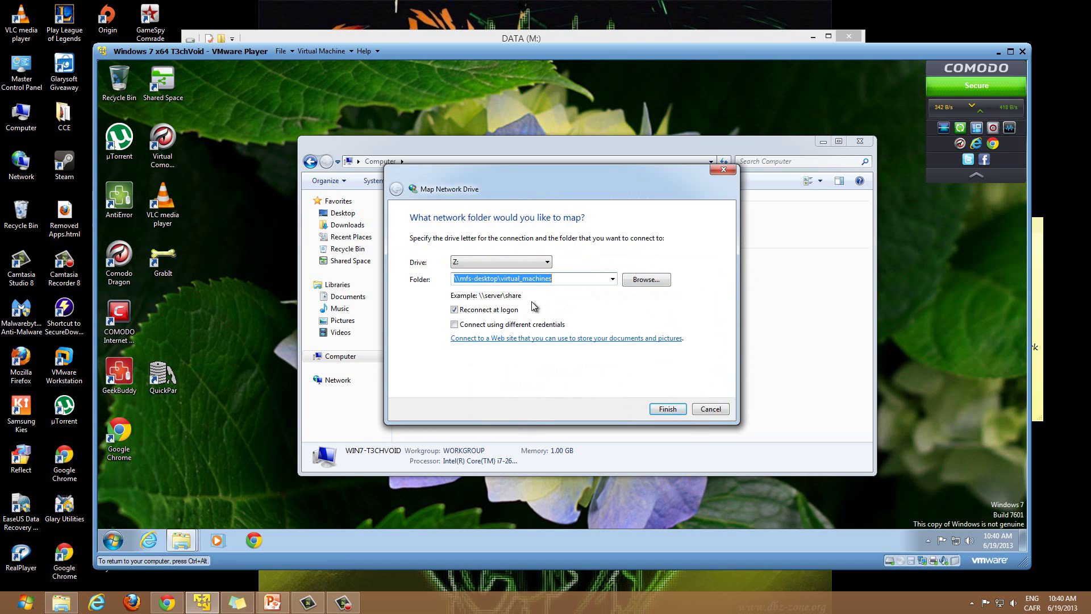
click(668, 409)
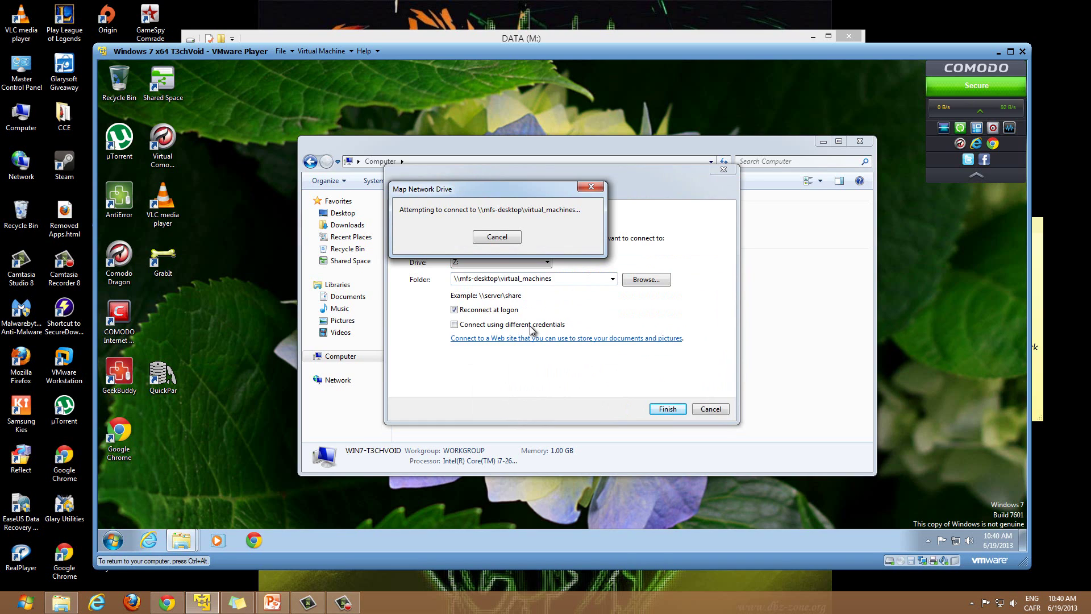
click(484, 208)
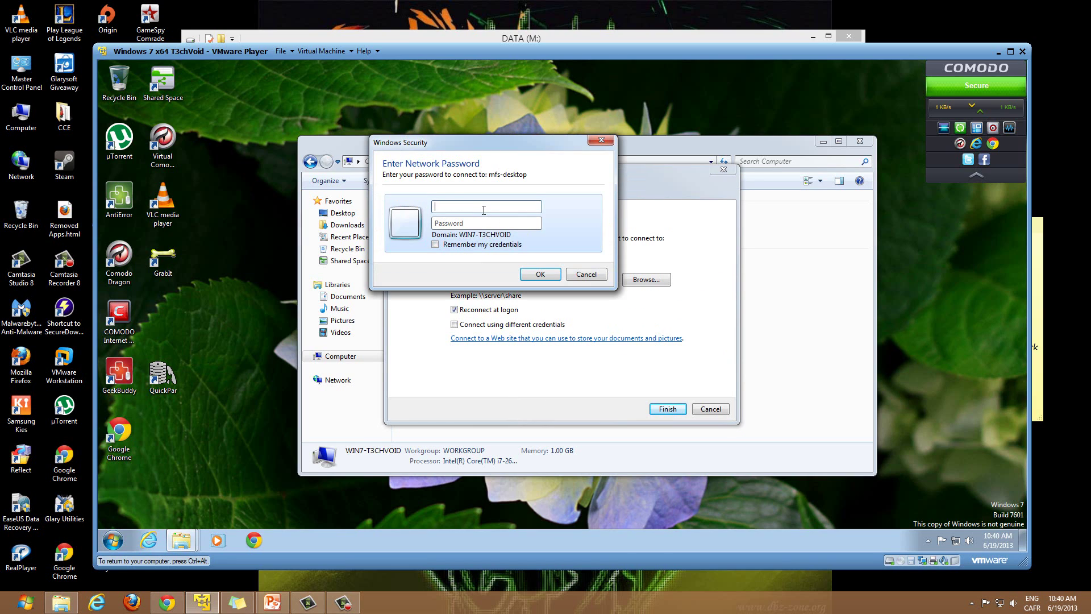
text(mfs****)
click(537, 275)
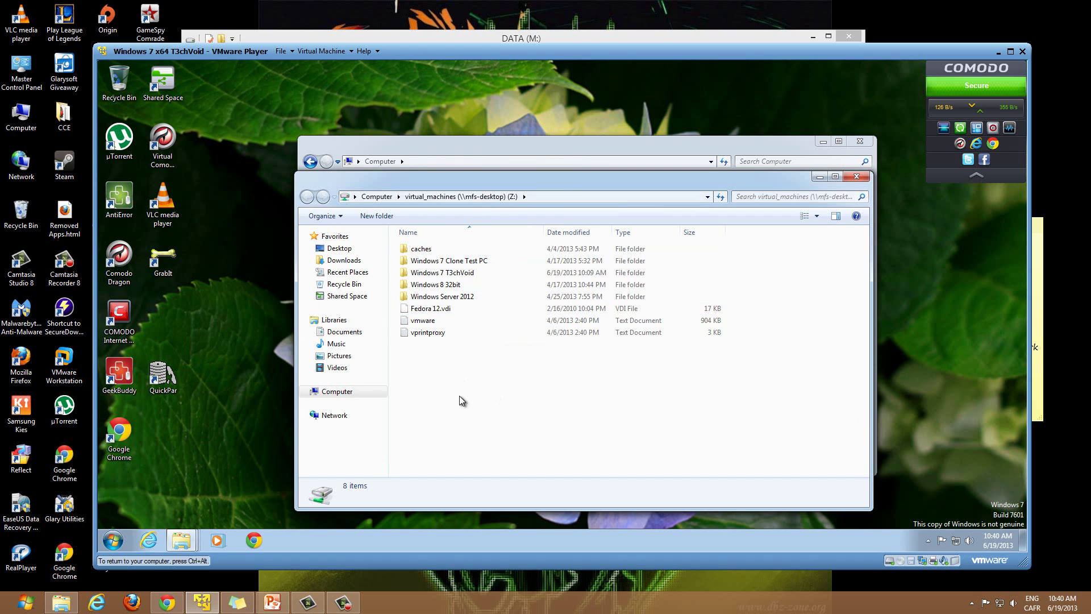
click(335, 394)
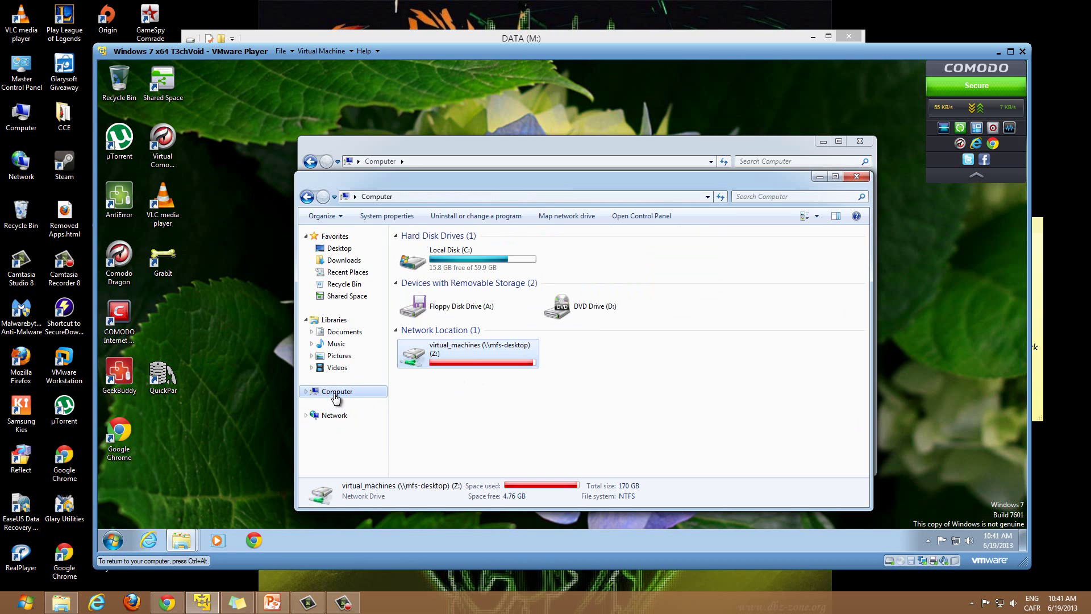
double_click(464, 360)
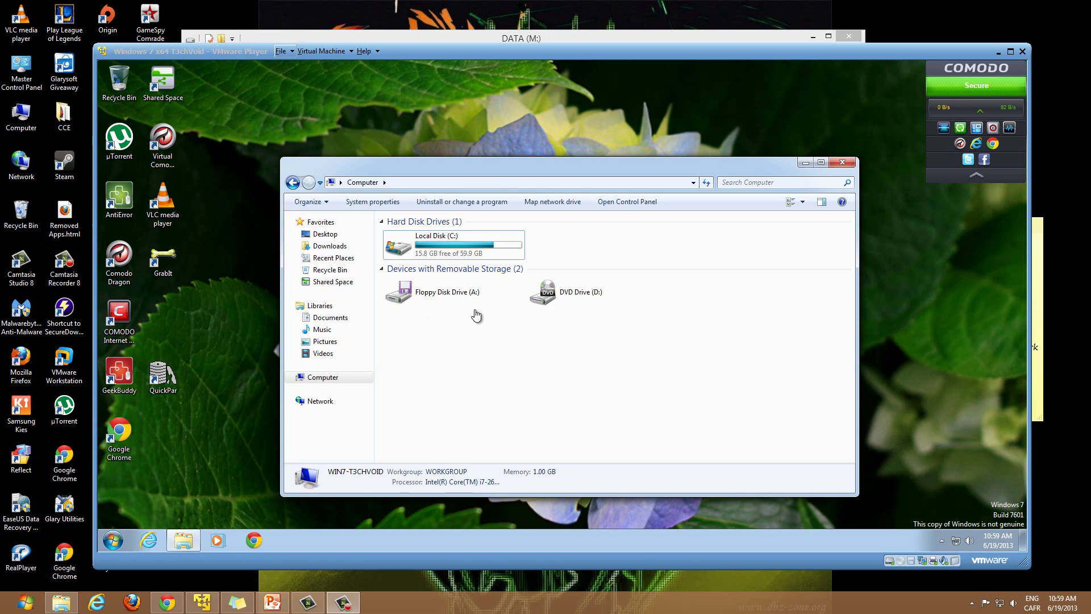
Step: Navigate the Explorer address bar to \\mfs-desktop, reaching its network password prompt
click(499, 182)
click(502, 181)
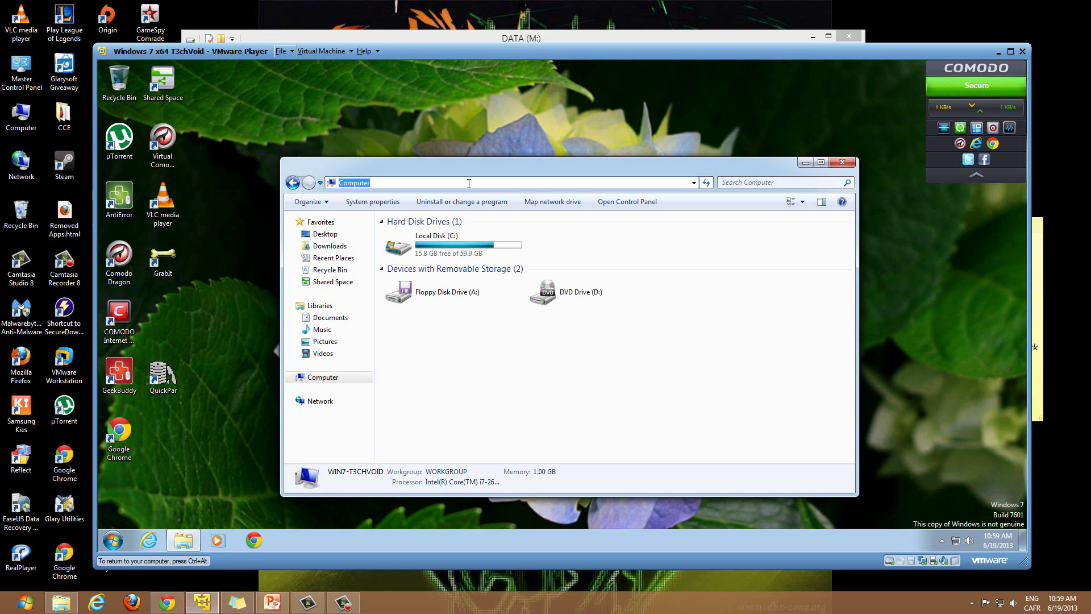
click(388, 347)
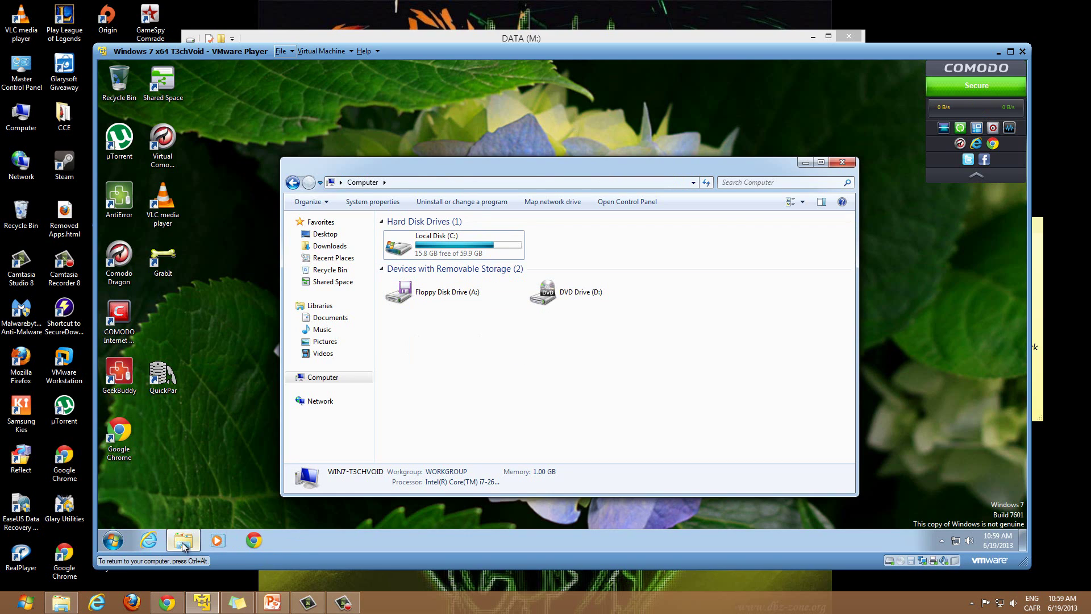
click(432, 182)
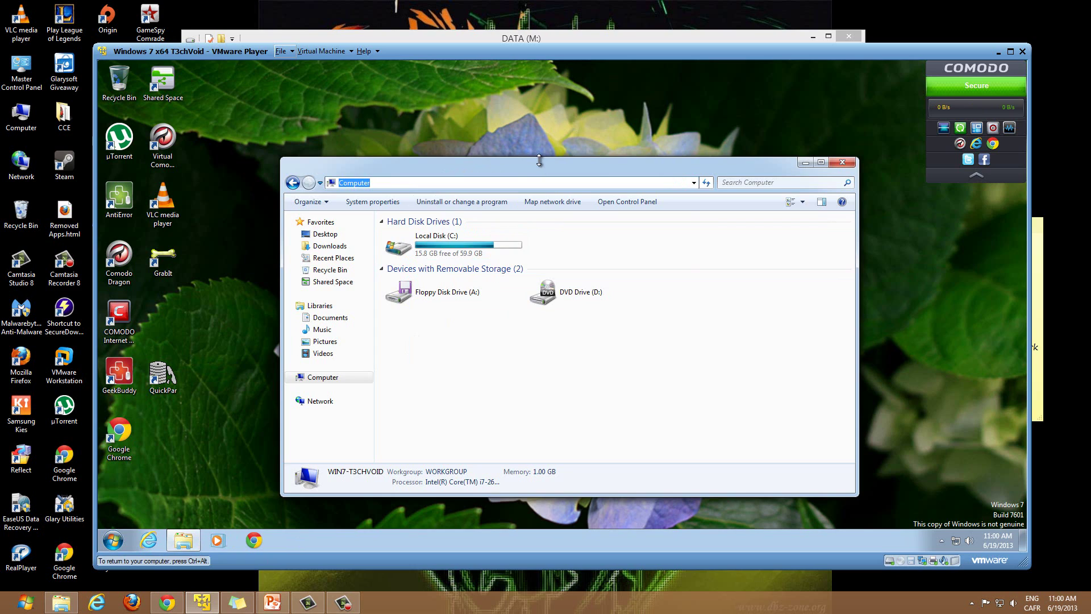
text(\\)
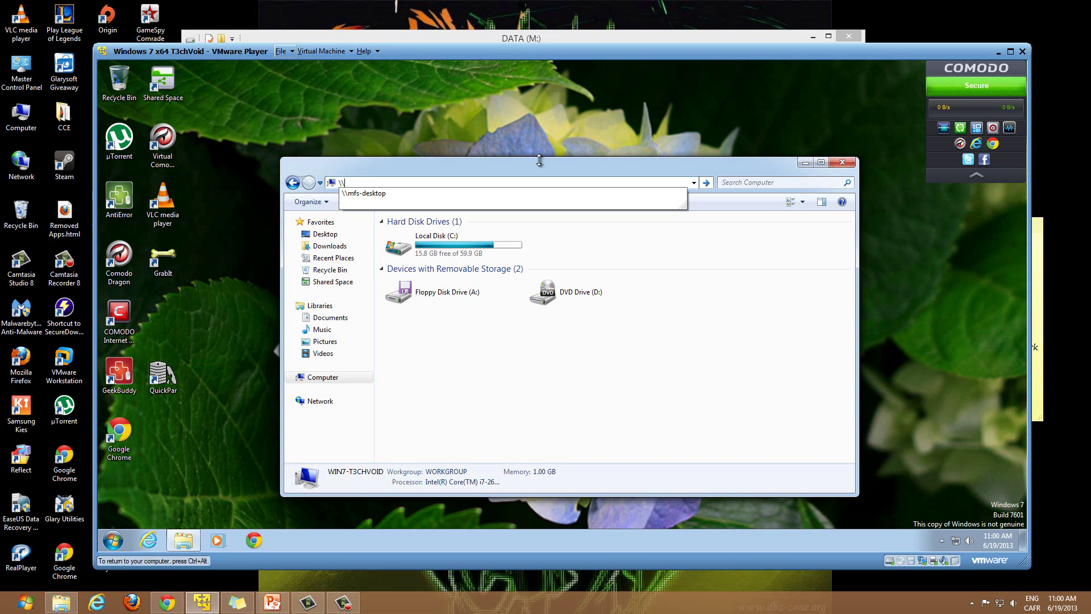
text(mfs0des)
key(BackSpace)
key(BackSpace)
key(BackSpace)
key(BackSpace)
text(-desktop)
key(Return)
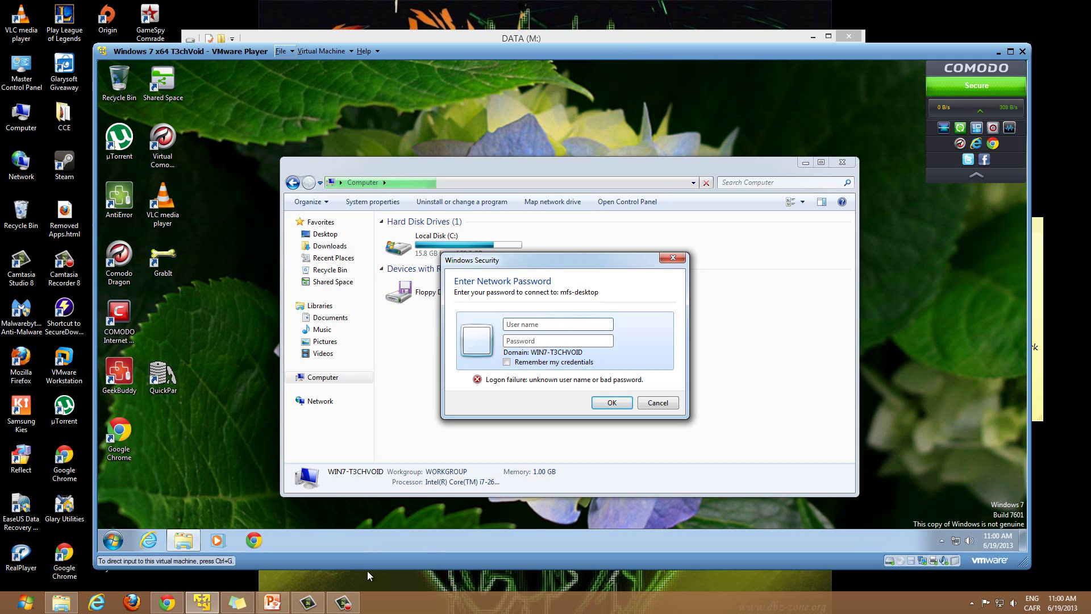
Step: Sign in to mfs-desktop with the host account's user name and password
click(533, 324)
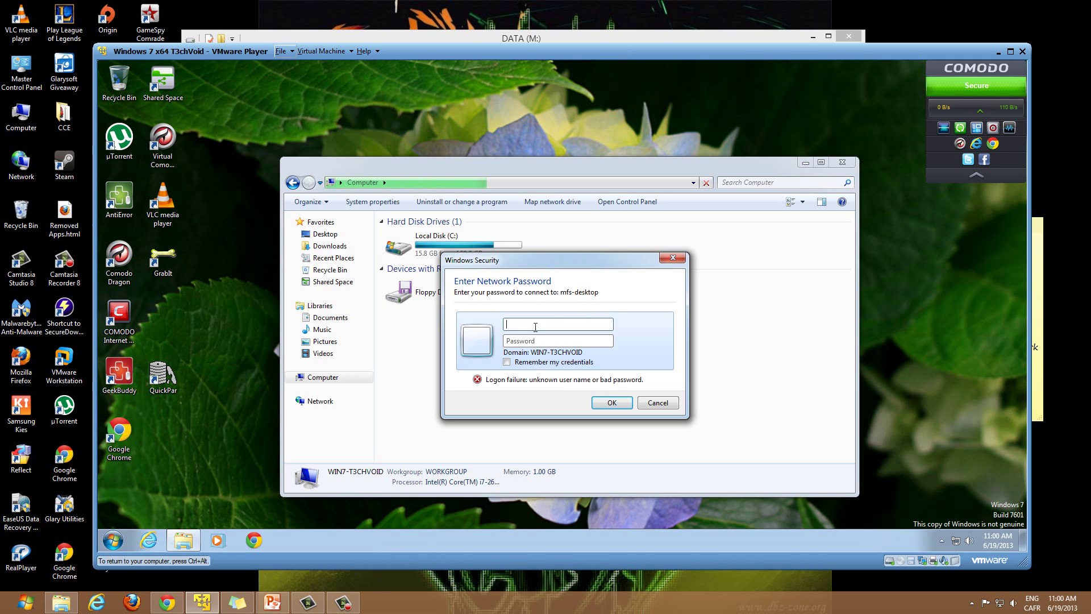
text(mfs)
key(Tab)
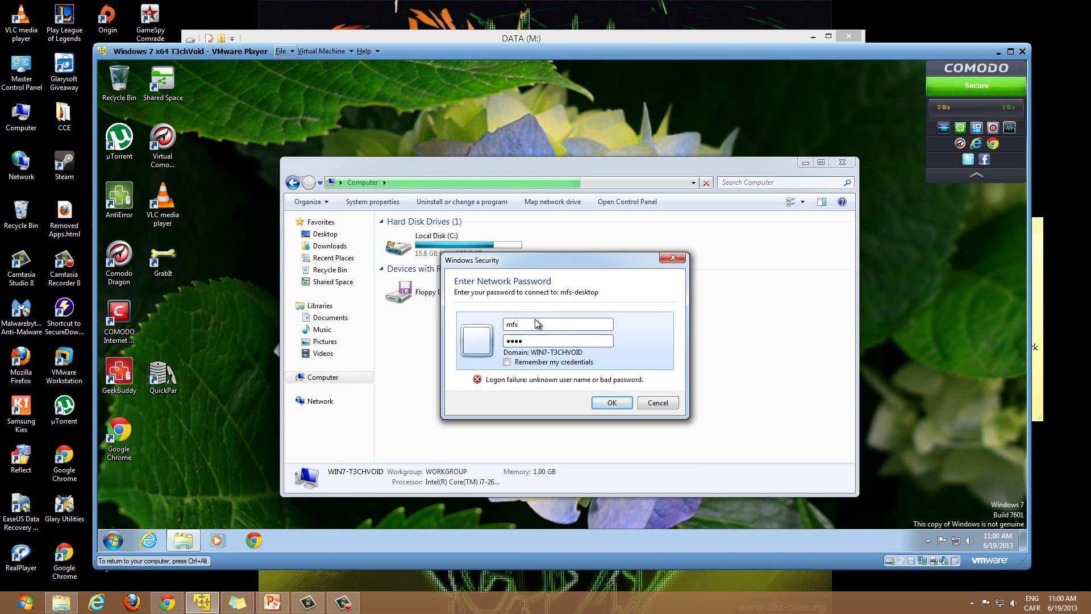
click(611, 402)
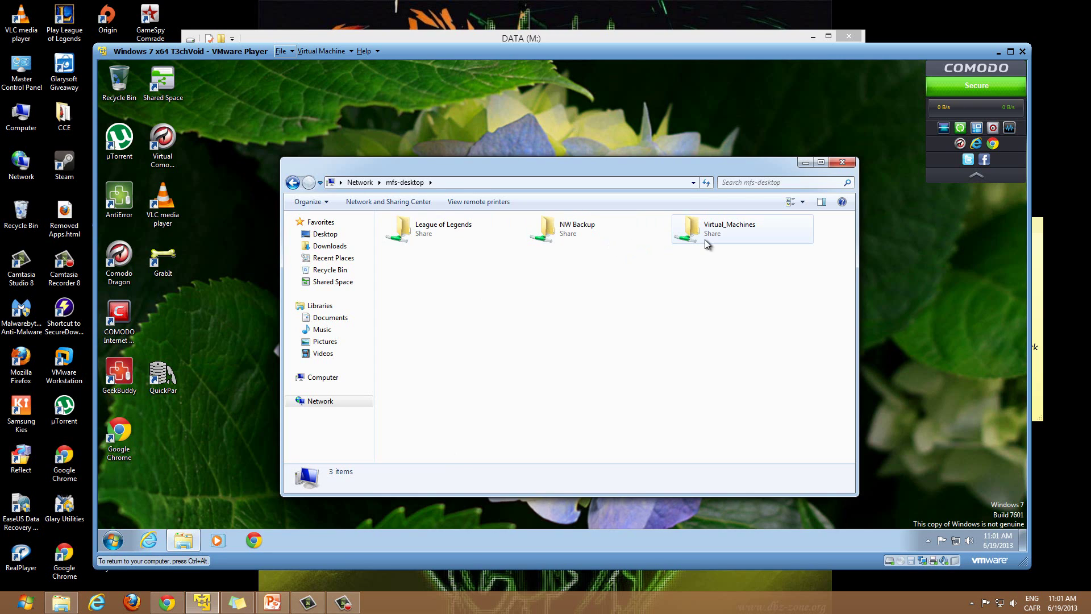
Step: View the Virtual_Machines share's contents, go back, and choose Map network drive on it
double_click(705, 240)
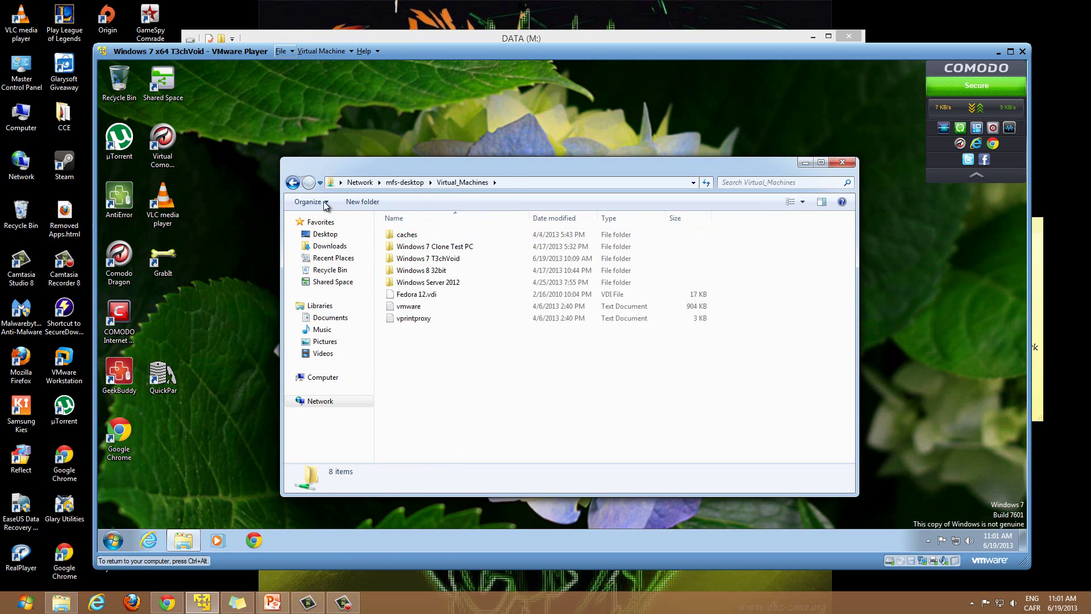
click(293, 183)
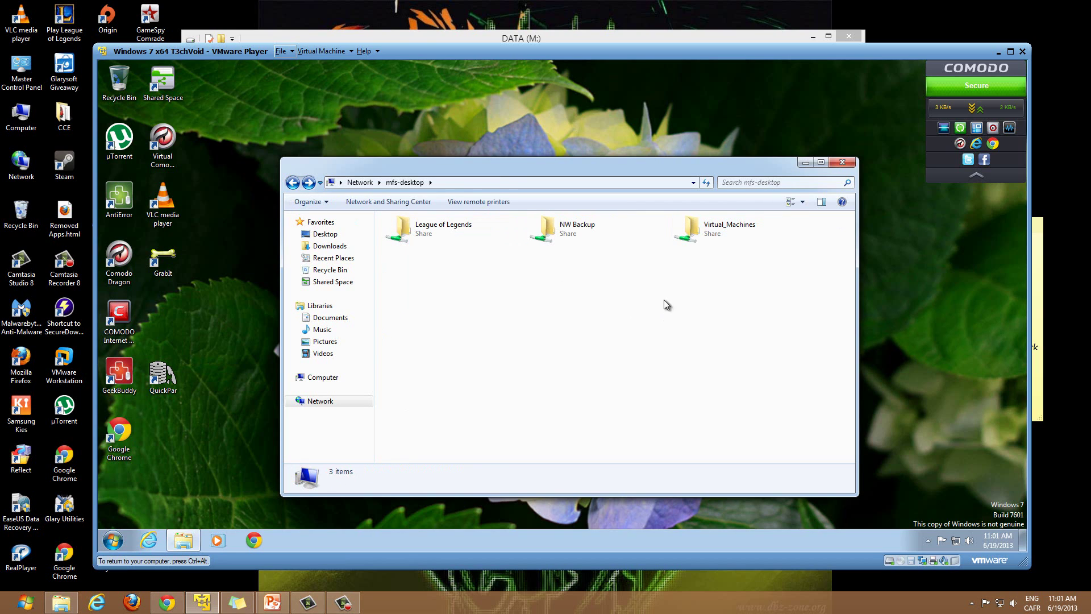
right_click(699, 233)
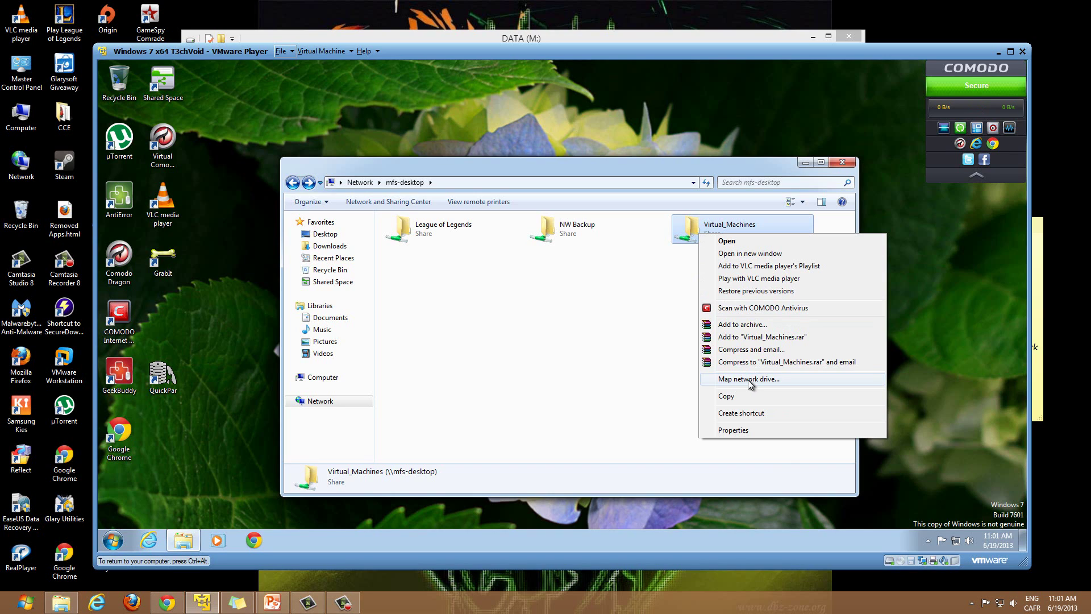
click(749, 384)
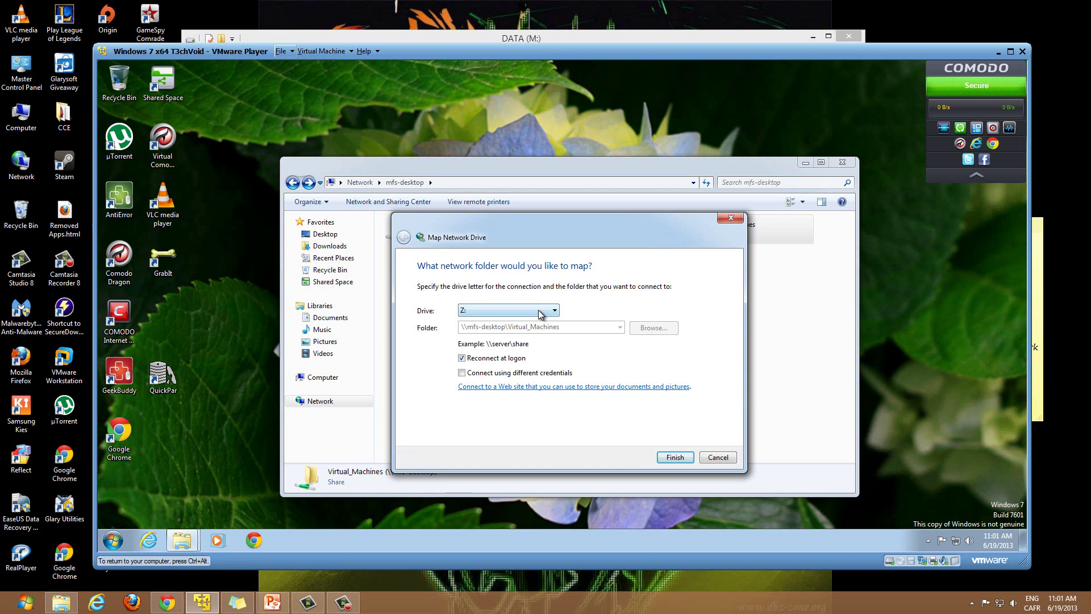
Step: Choose drive letter Y: for the Virtual_Machines share and finish mapping it
click(540, 311)
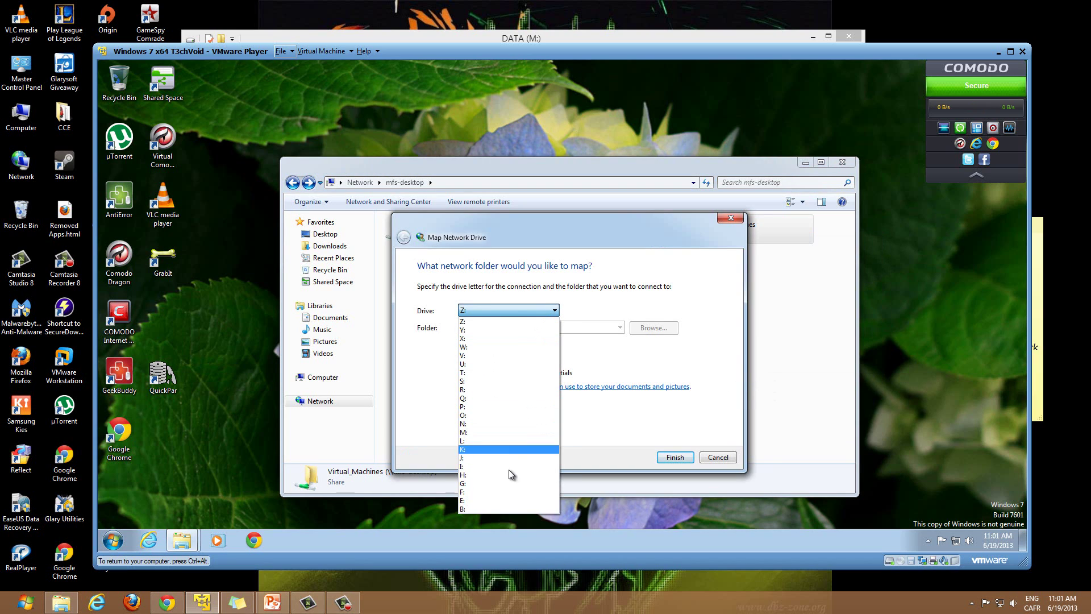
click(486, 330)
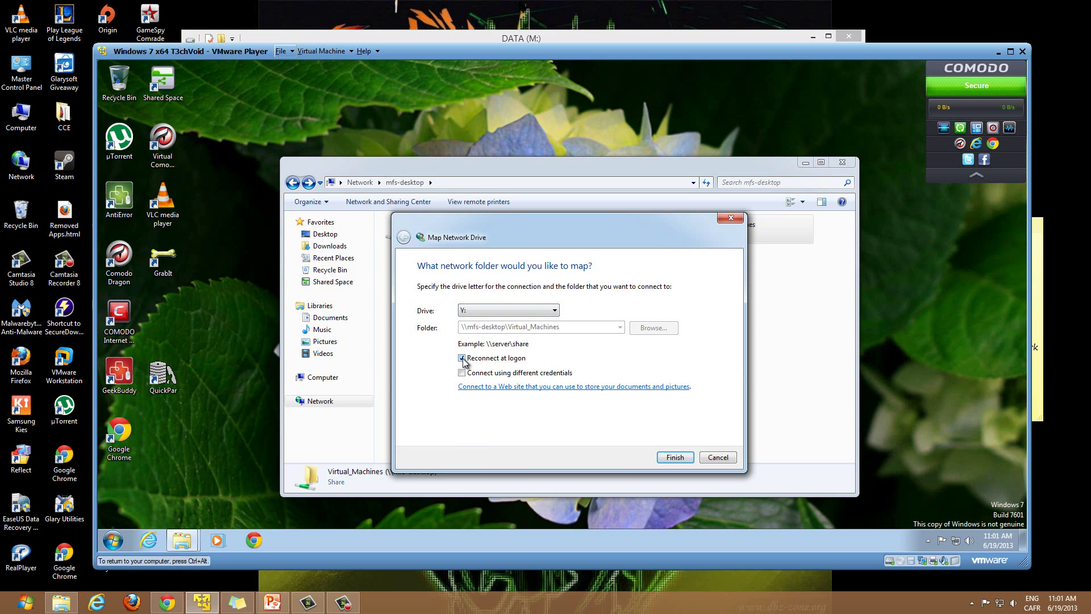
click(675, 458)
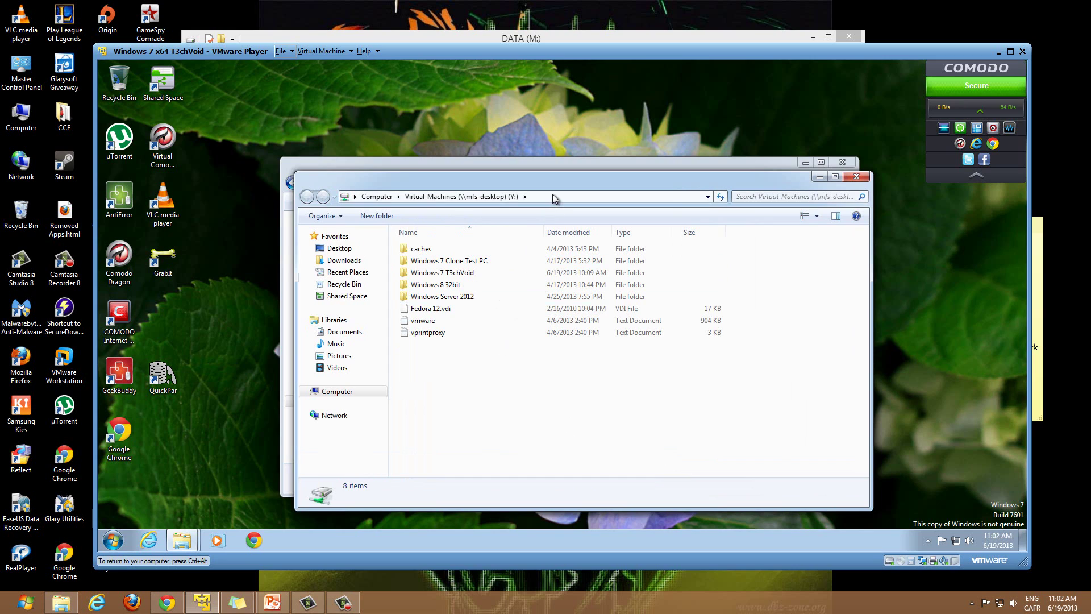
Step: Return to Computer to see virtual_machines (Z:) listed under Network Location
click(341, 391)
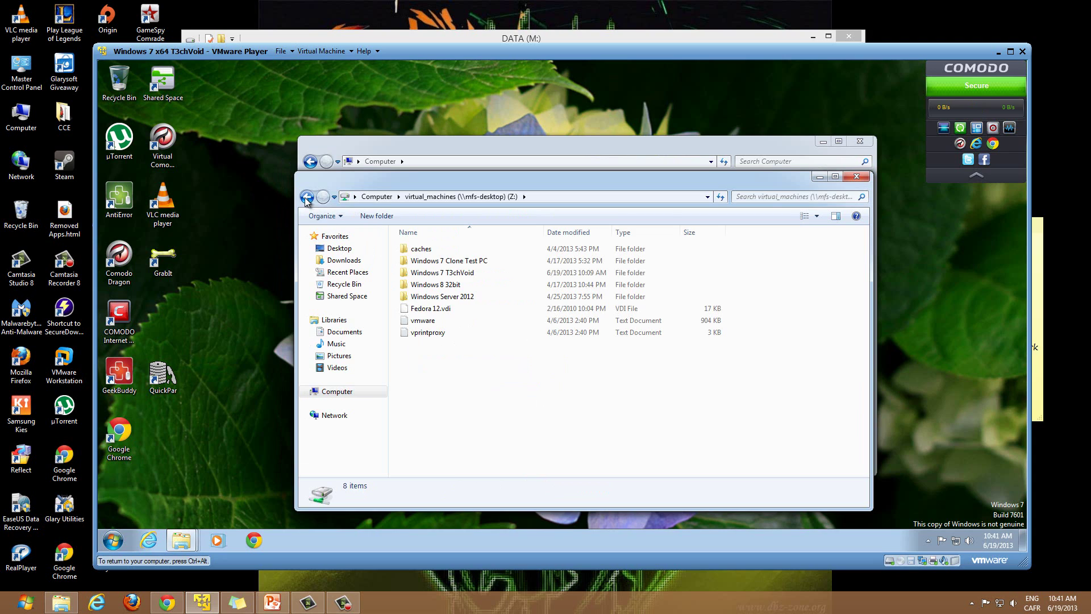
click(306, 198)
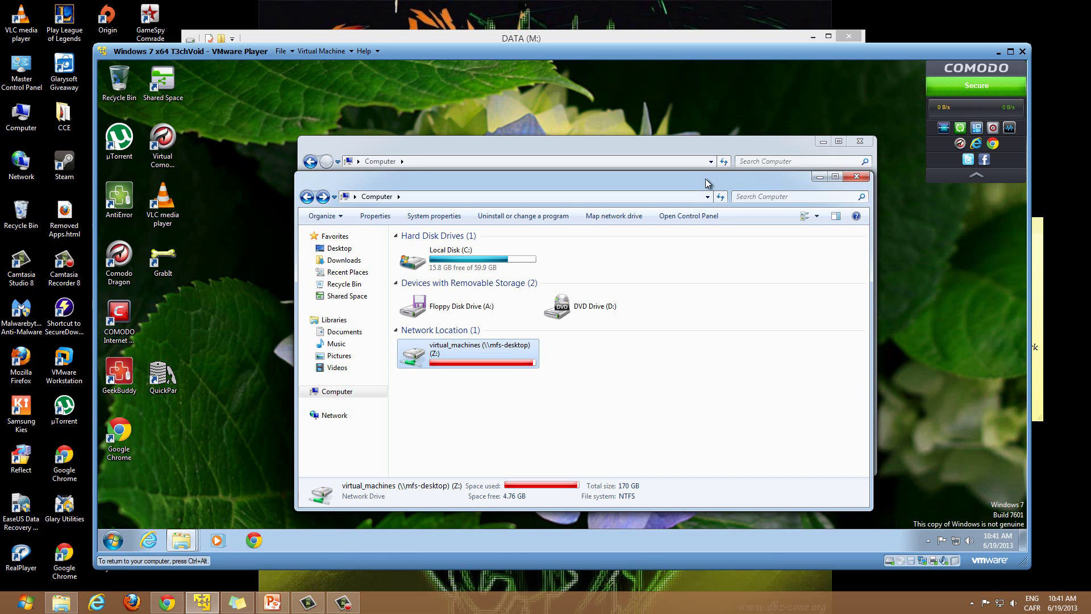
Step: Reposition the Computer window showing the Z: network drive up-left and display its menu bar
drag(705, 177, 692, 136)
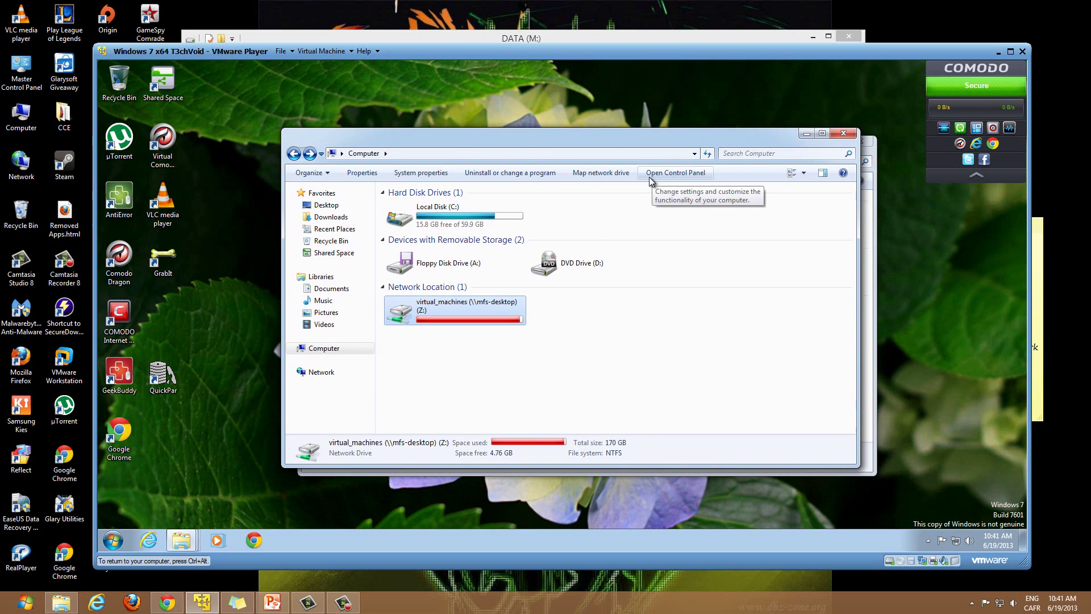
key(alt)
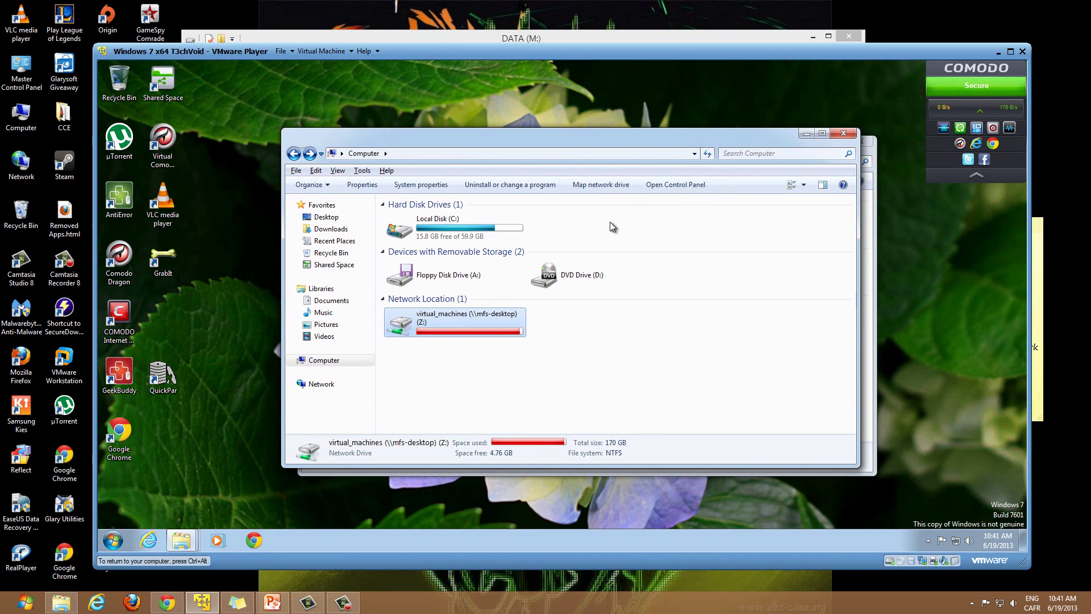